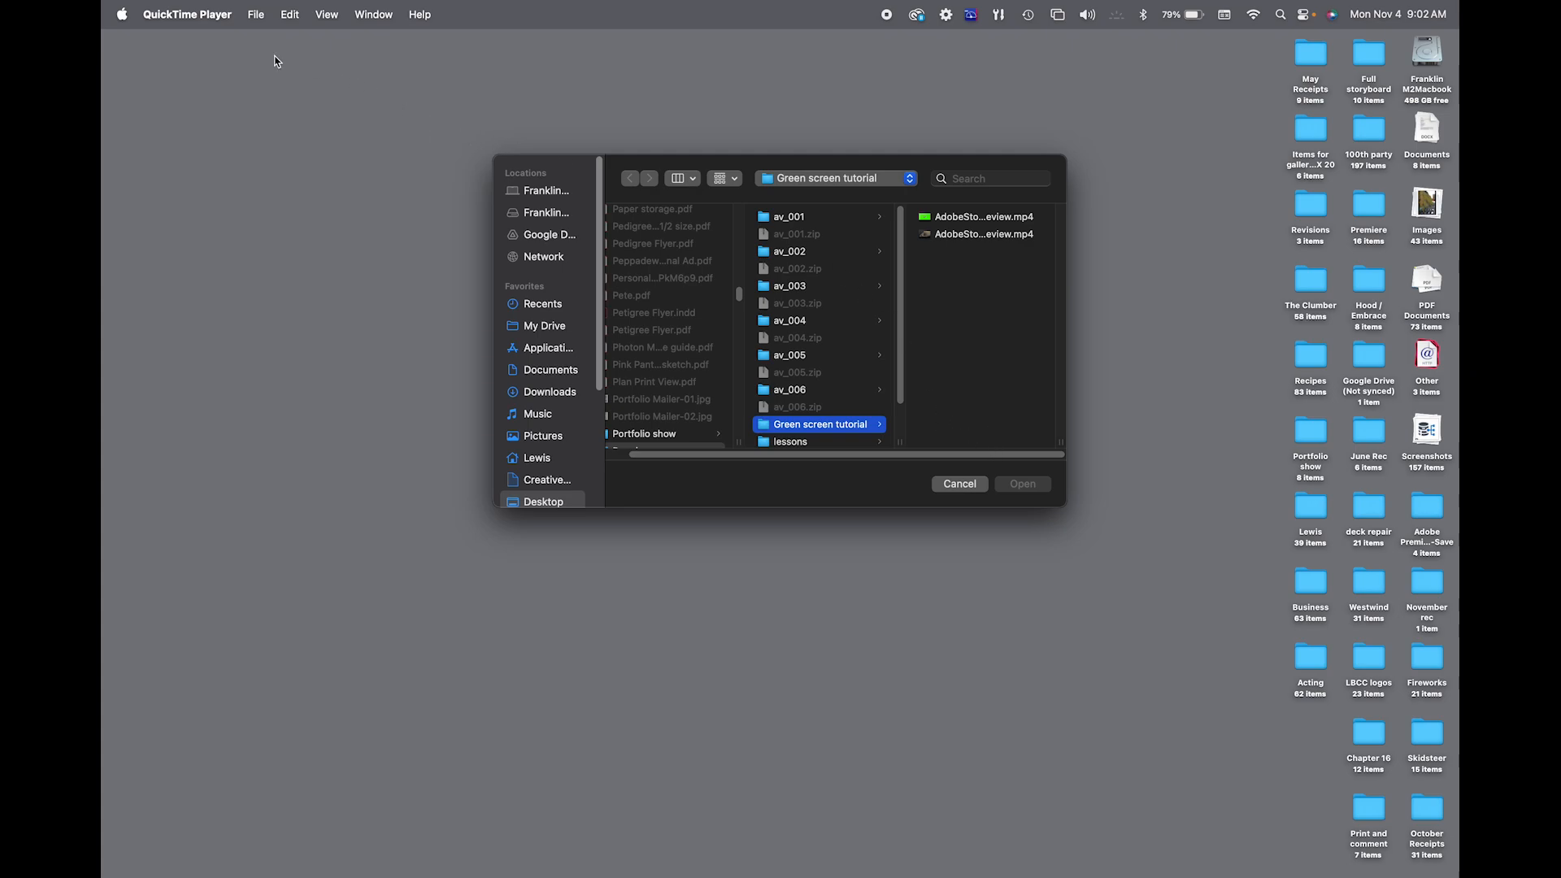
# Switch to Premiere Pro and create a new project named "green screen" in the Premiere/lessons folder.
pyautogui.moveTo(394, 866)
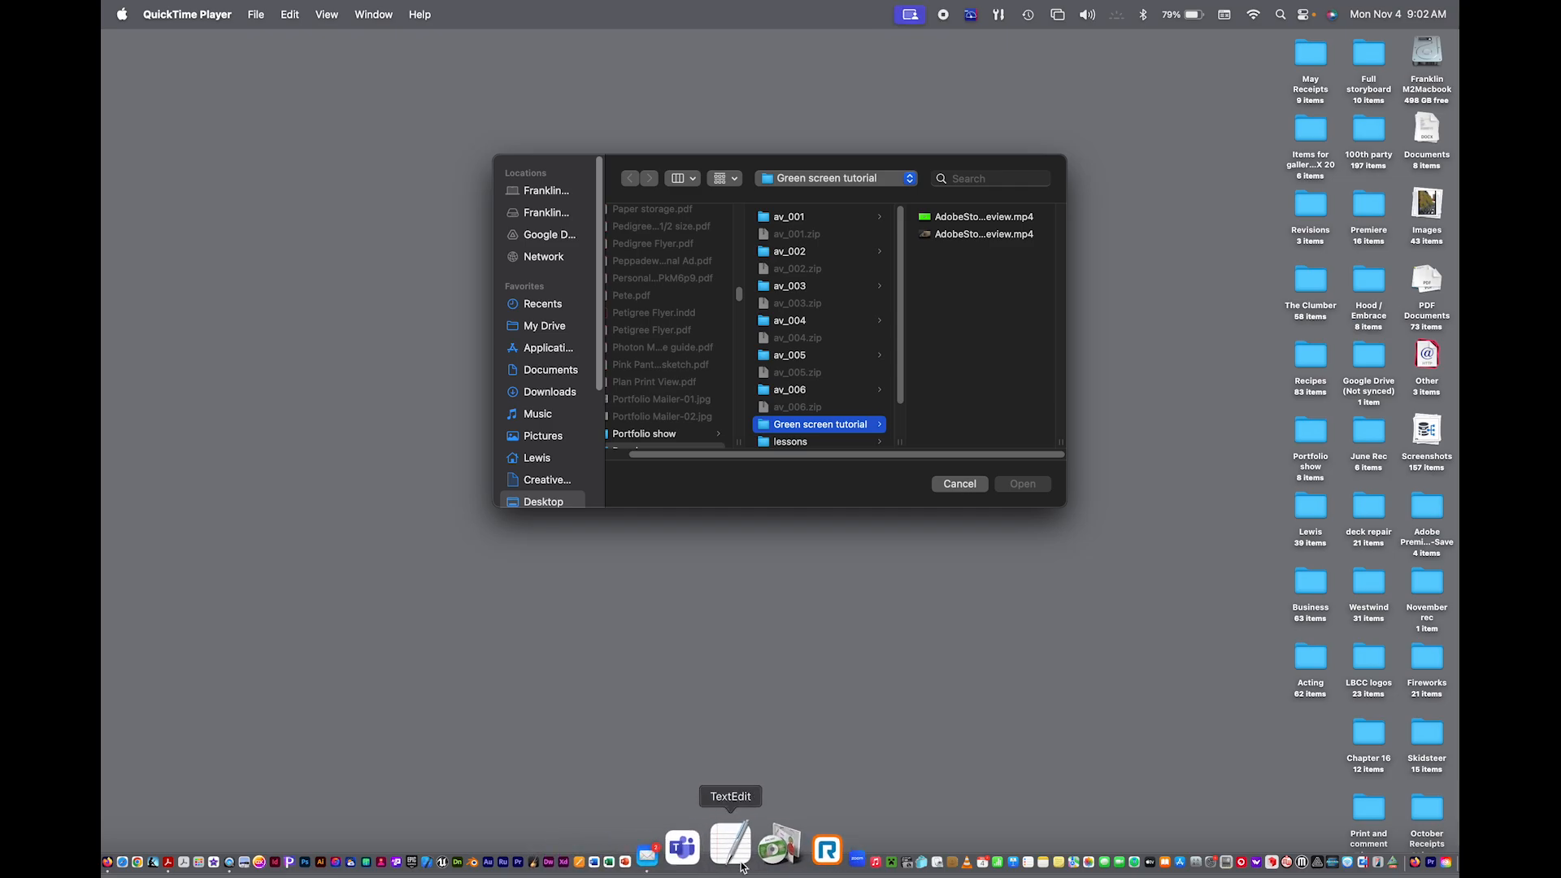
pyautogui.click(584, 845)
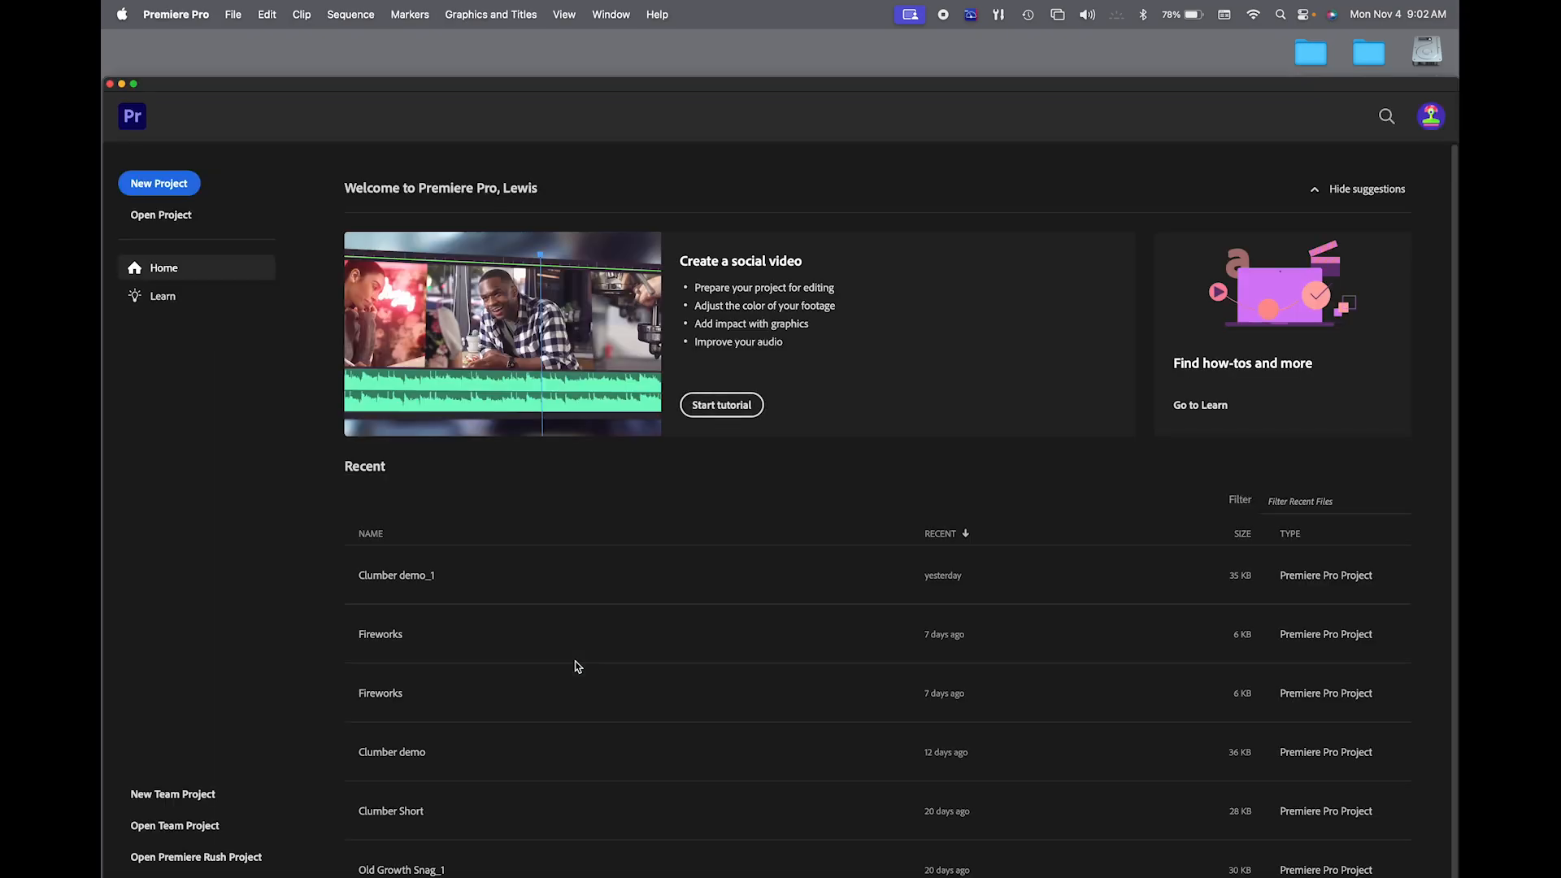
pyautogui.click(163, 184)
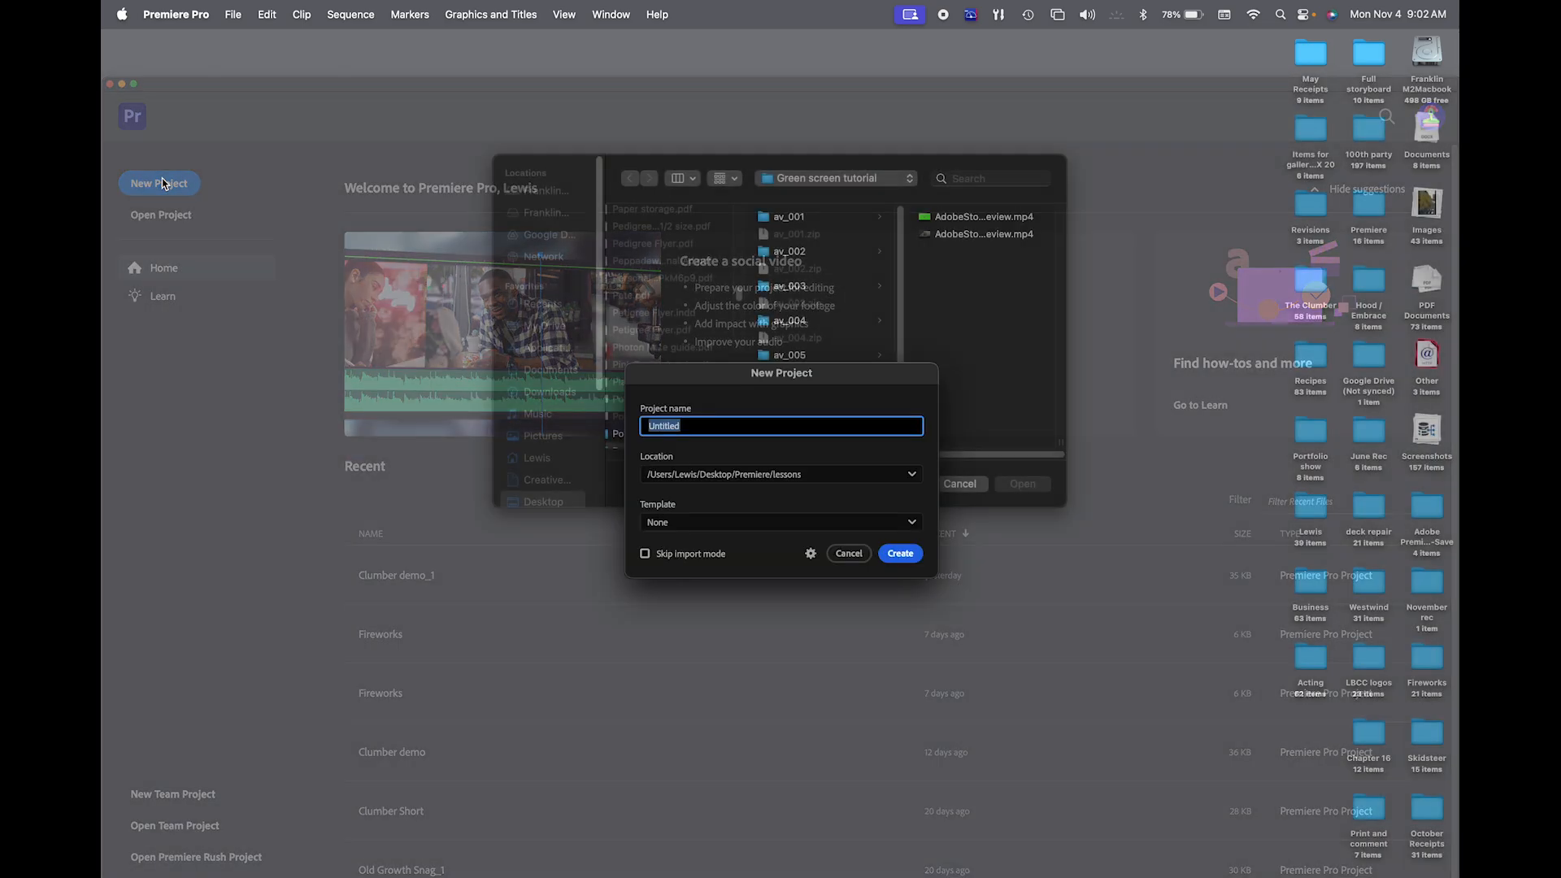
pyautogui.write('green')
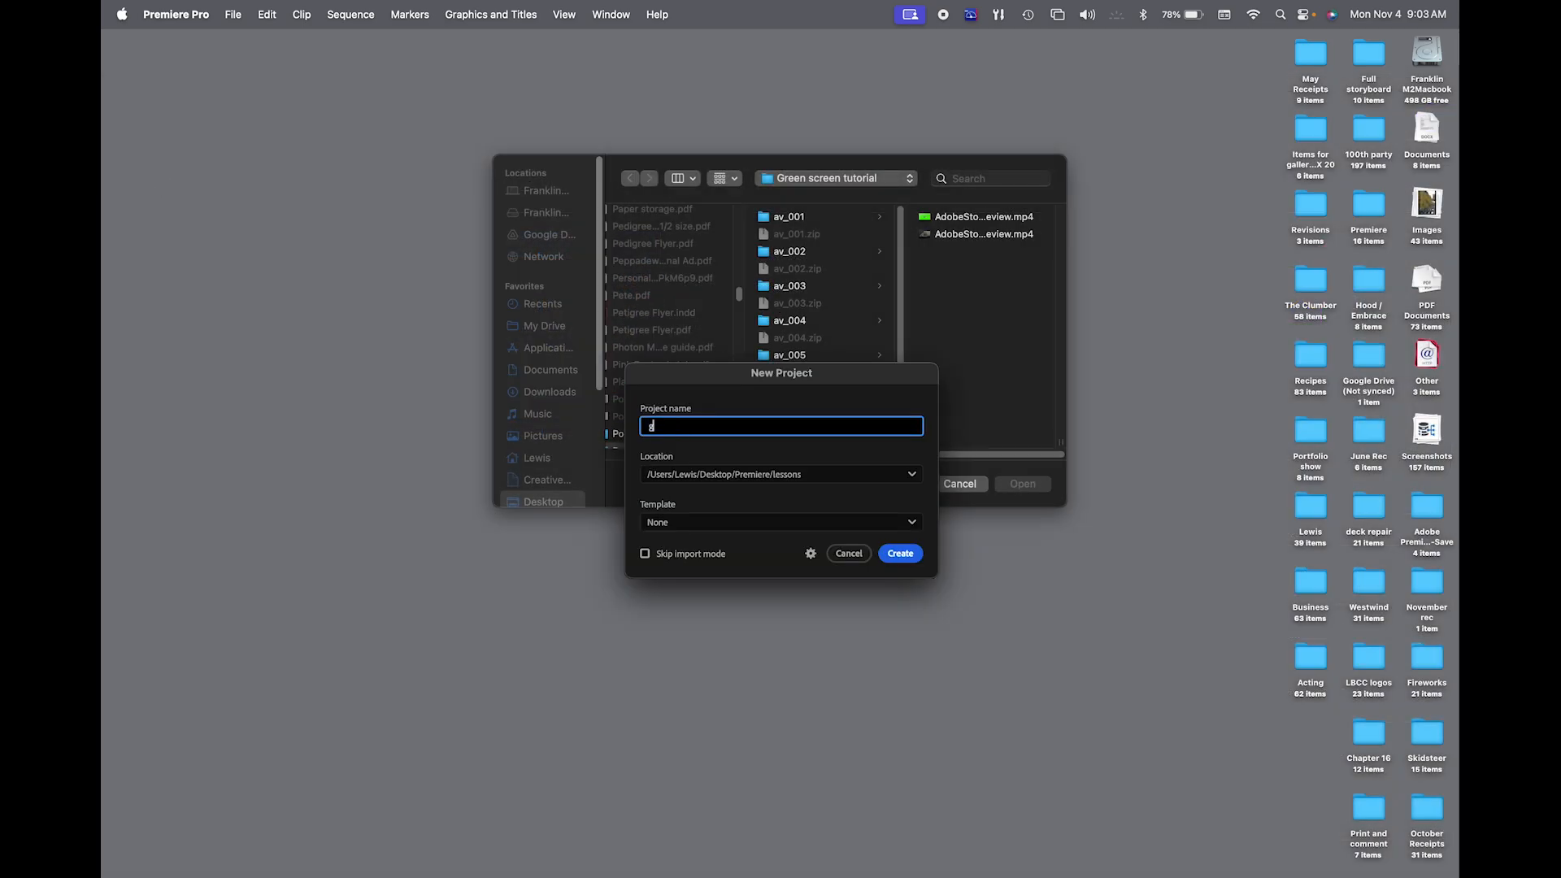
pyautogui.write(' screen')
pyautogui.click(903, 557)
pyautogui.click(900, 553)
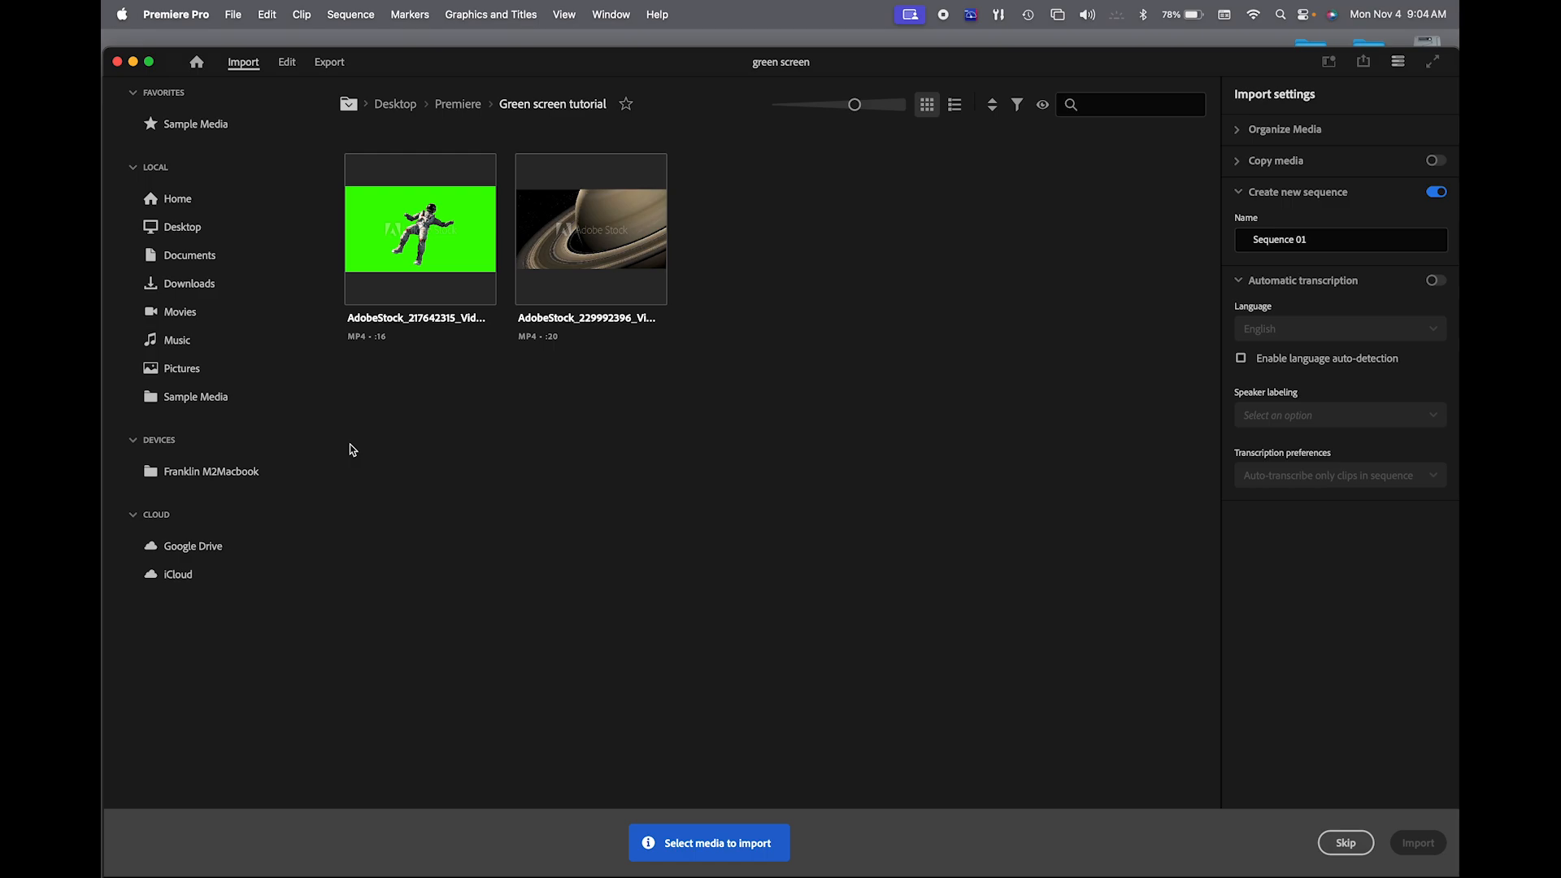
# Import the green-screen astronaut clip and the Saturn clip from the Green screen tutorial folder into a new sequence named Sequence 01.
pyautogui.click(373, 181)
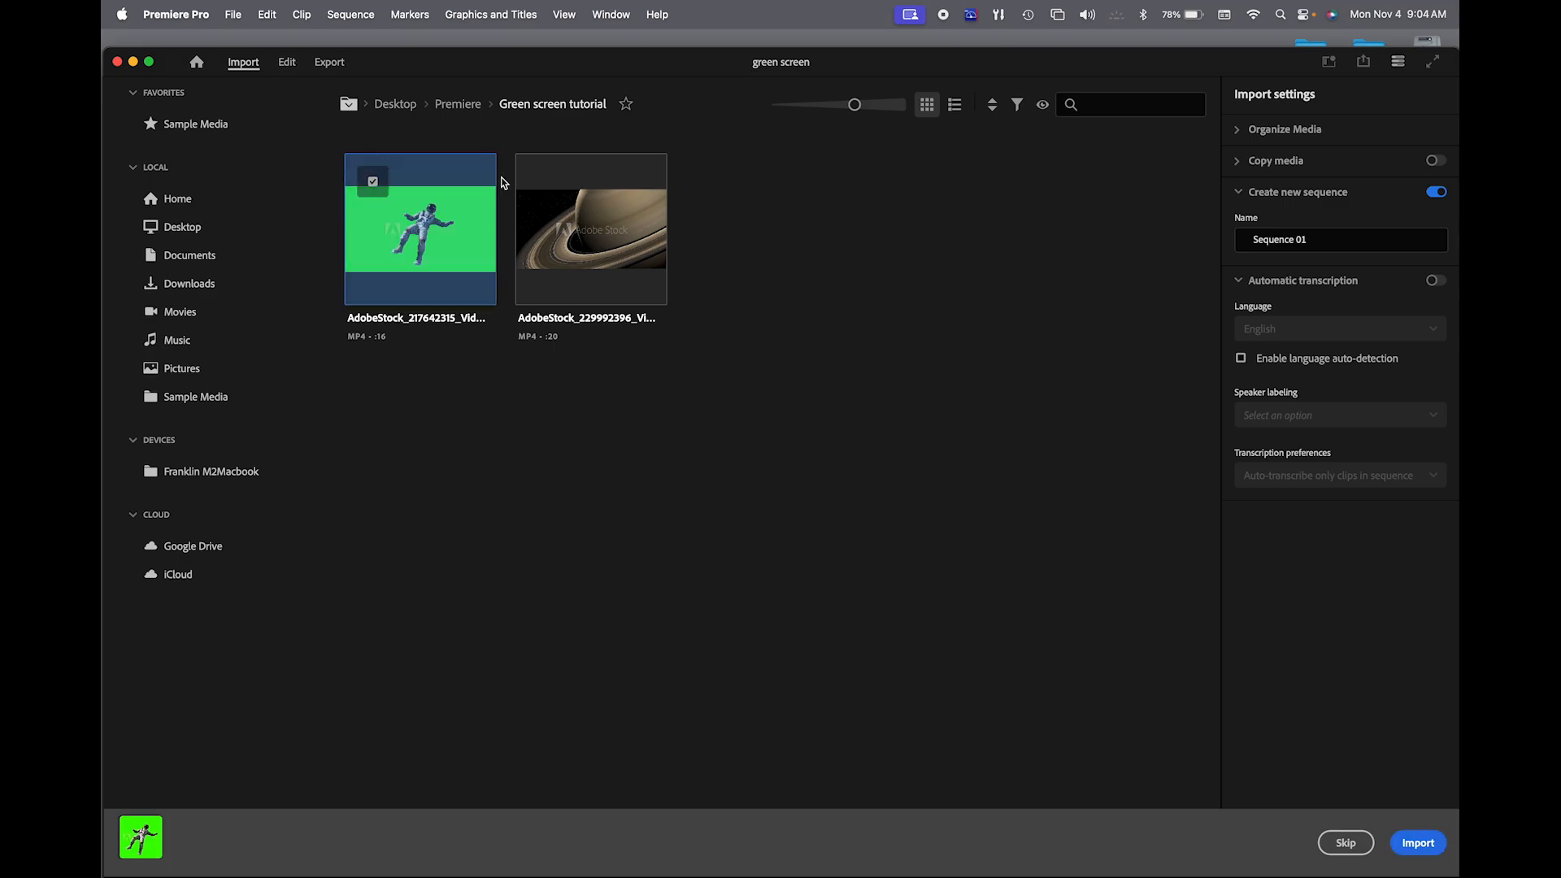
pyautogui.click(543, 182)
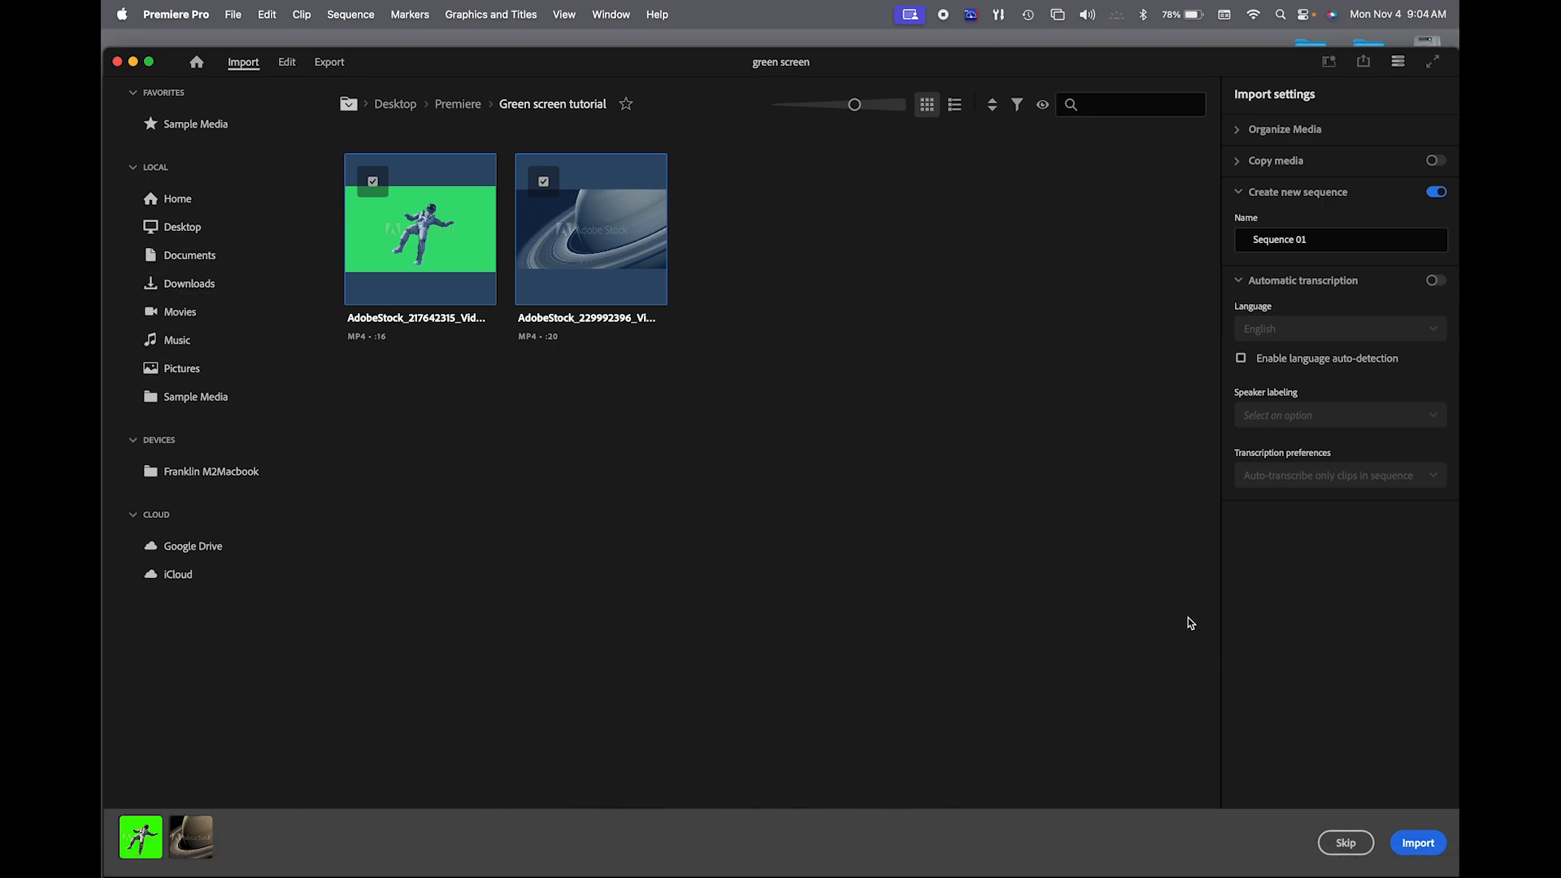
pyautogui.click(1418, 843)
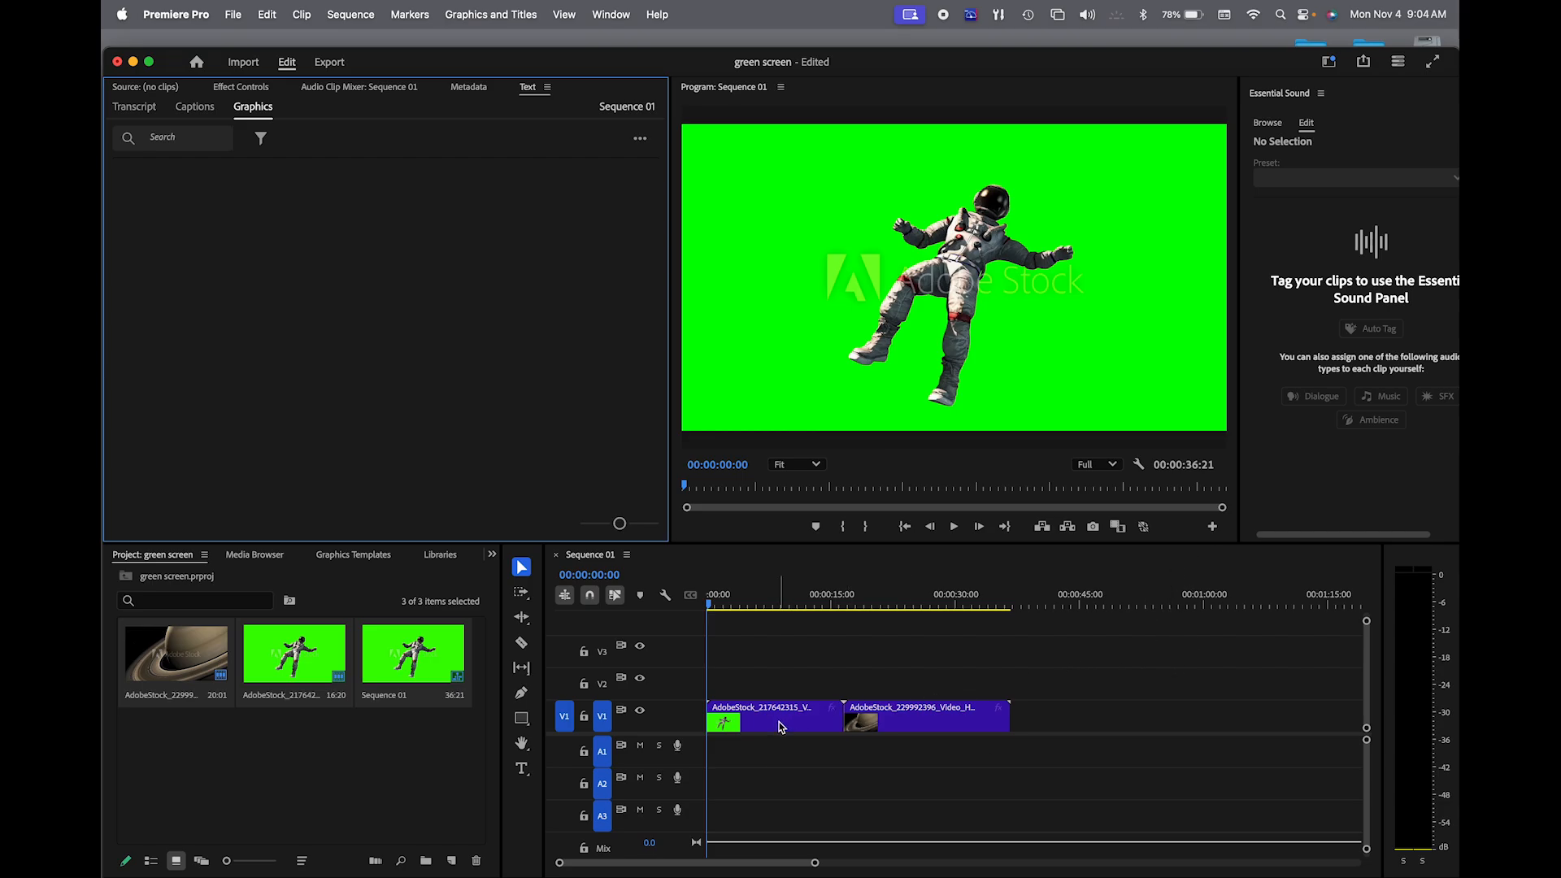
# Stack the astronaut clip on V2 above the Saturn clip at the start of V1, and trim the Saturn clip to the same end.
pyautogui.moveTo(780, 726); pyautogui.dragTo(782, 693)
pyautogui.moveTo(978, 726); pyautogui.dragTo(838, 723)
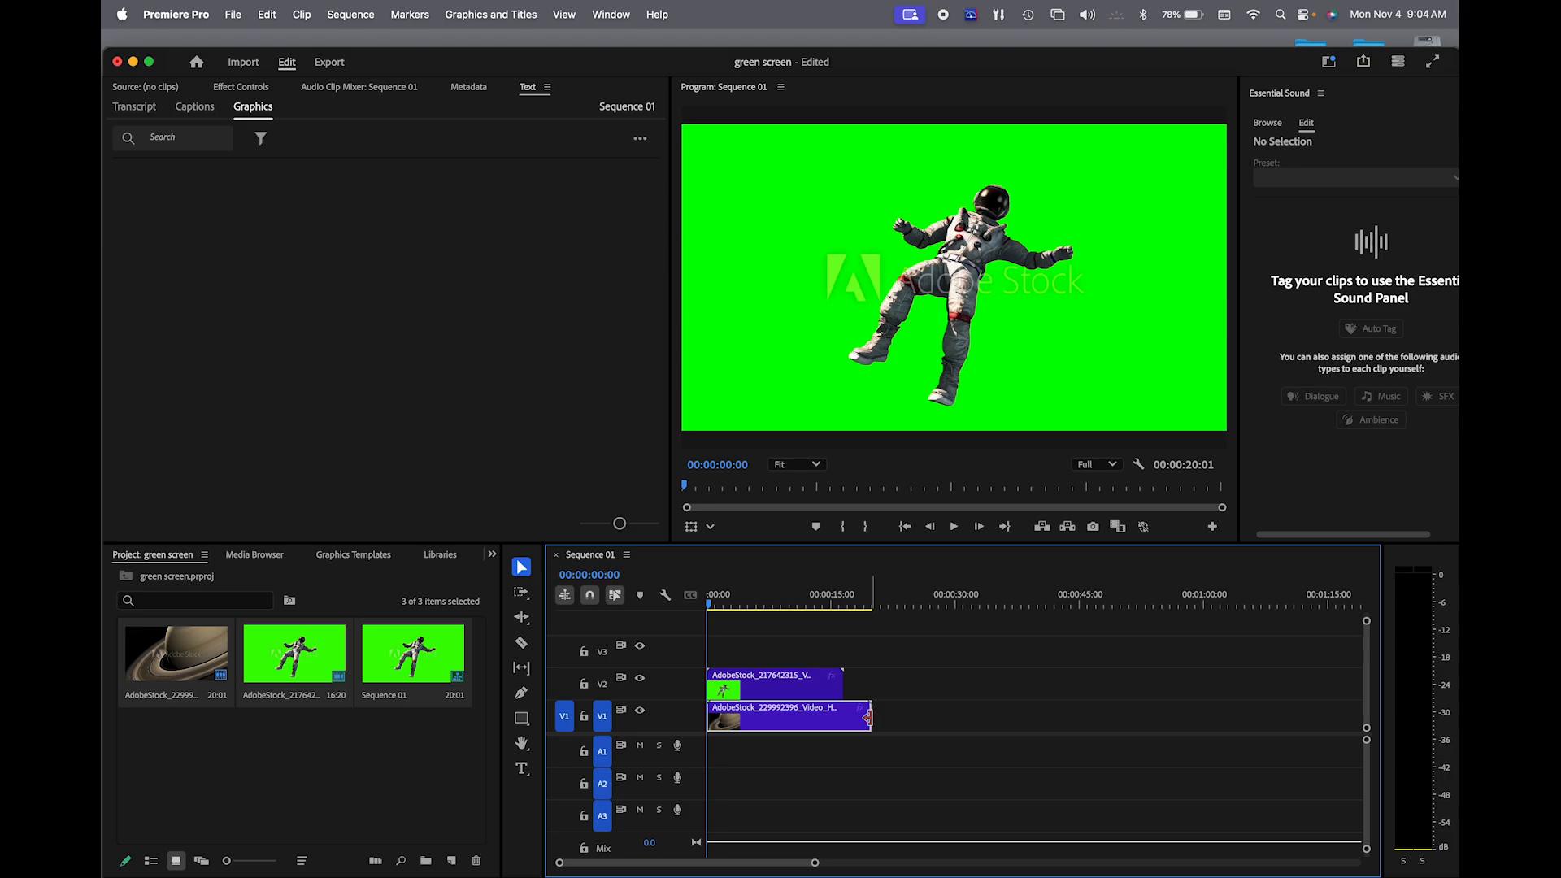
pyautogui.moveTo(868, 717); pyautogui.dragTo(842, 715)
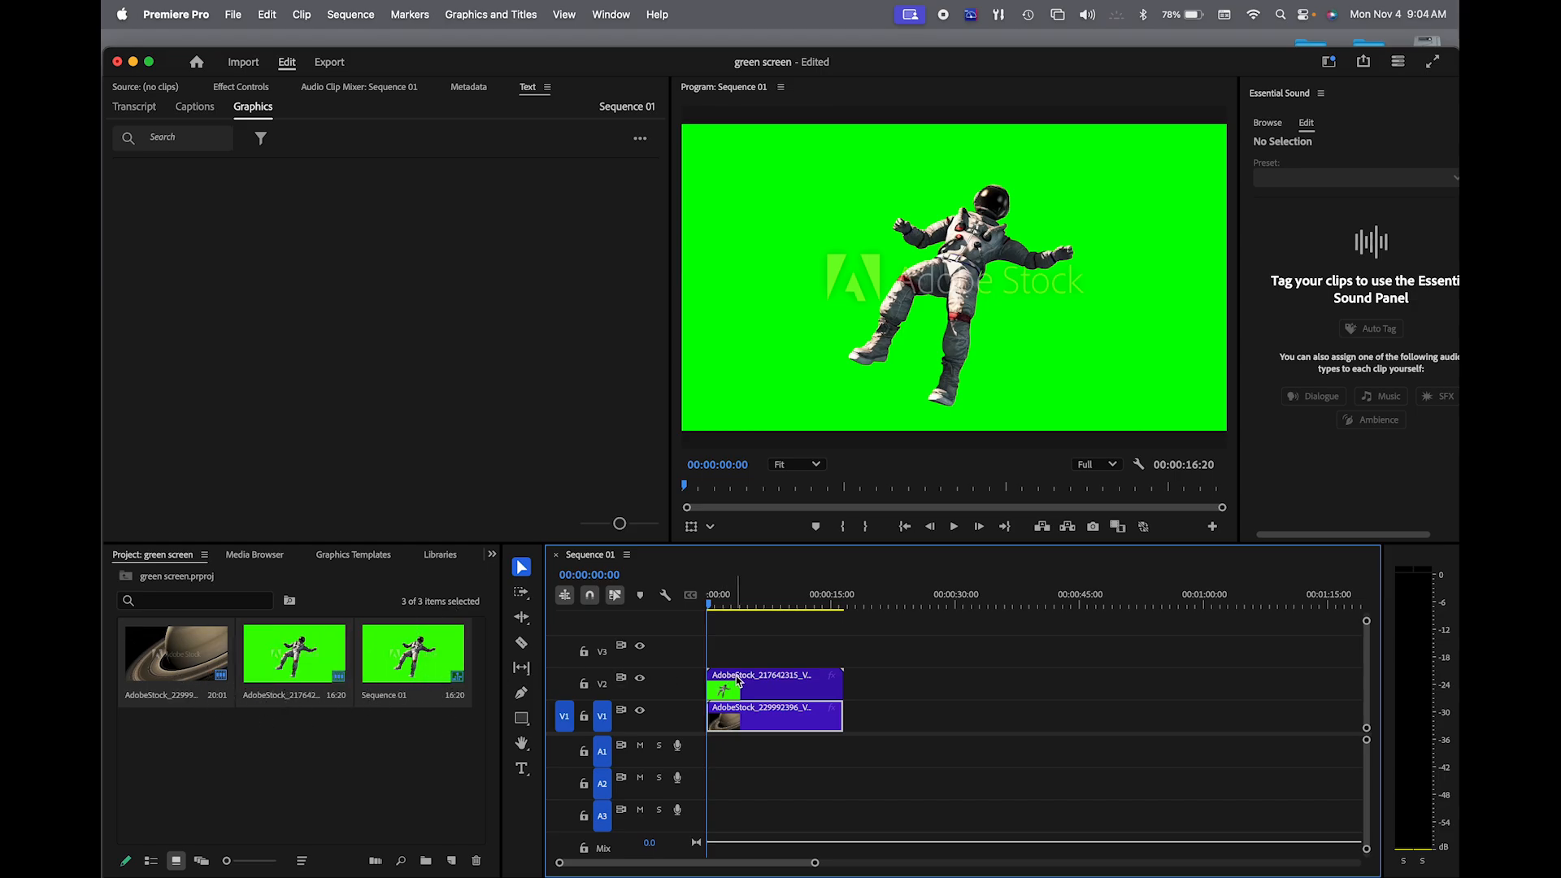
# Apply the Ultra Key effect from the Keying video effects to the astronaut clip on V2.
pyautogui.click(785, 692)
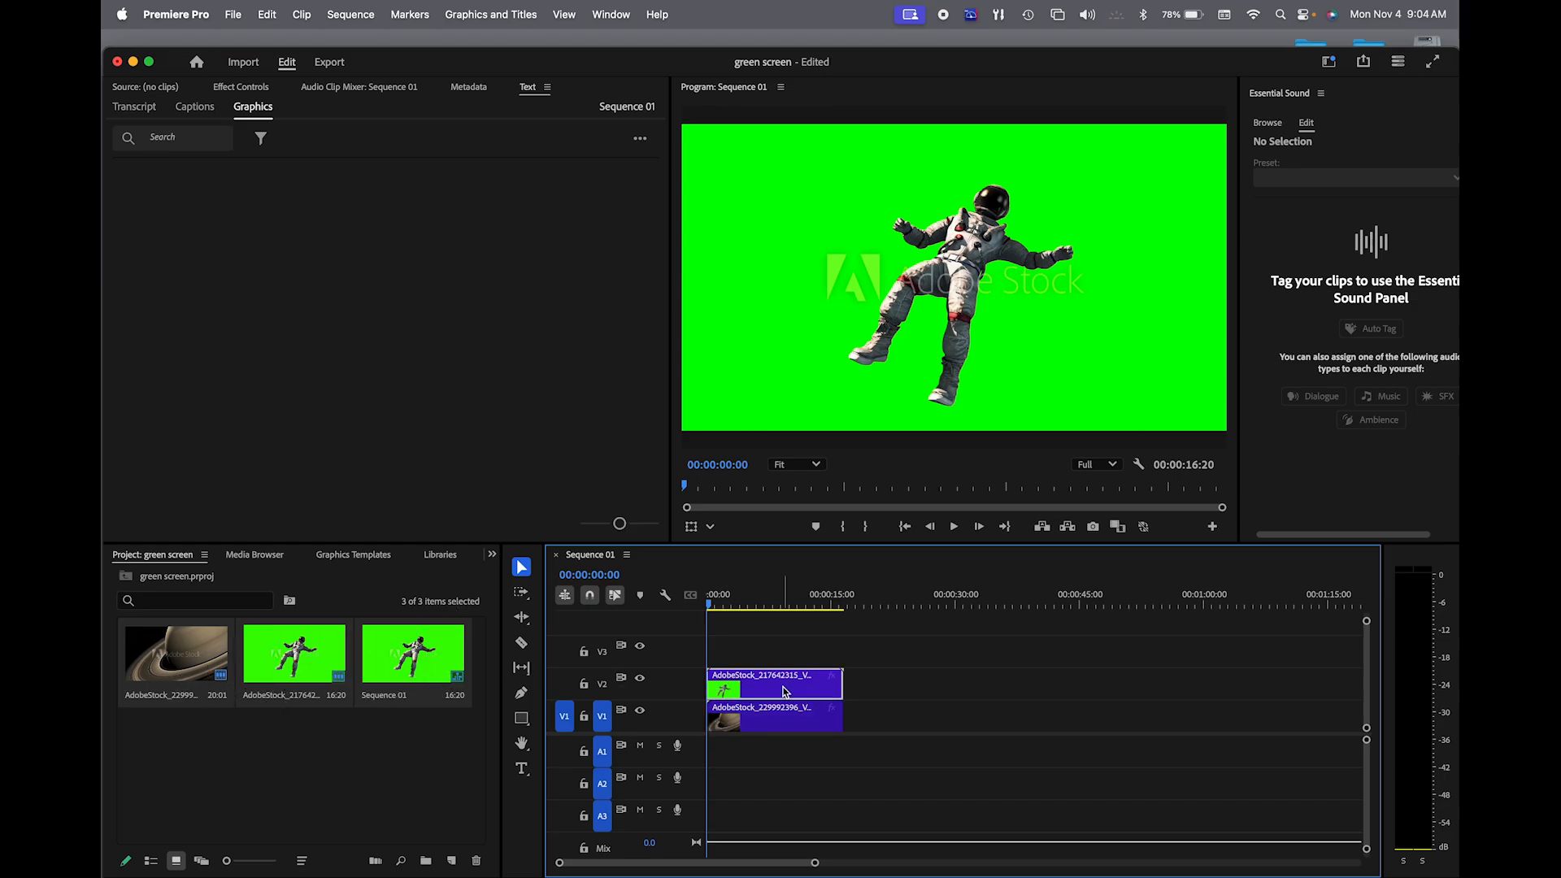
pyautogui.click(492, 554)
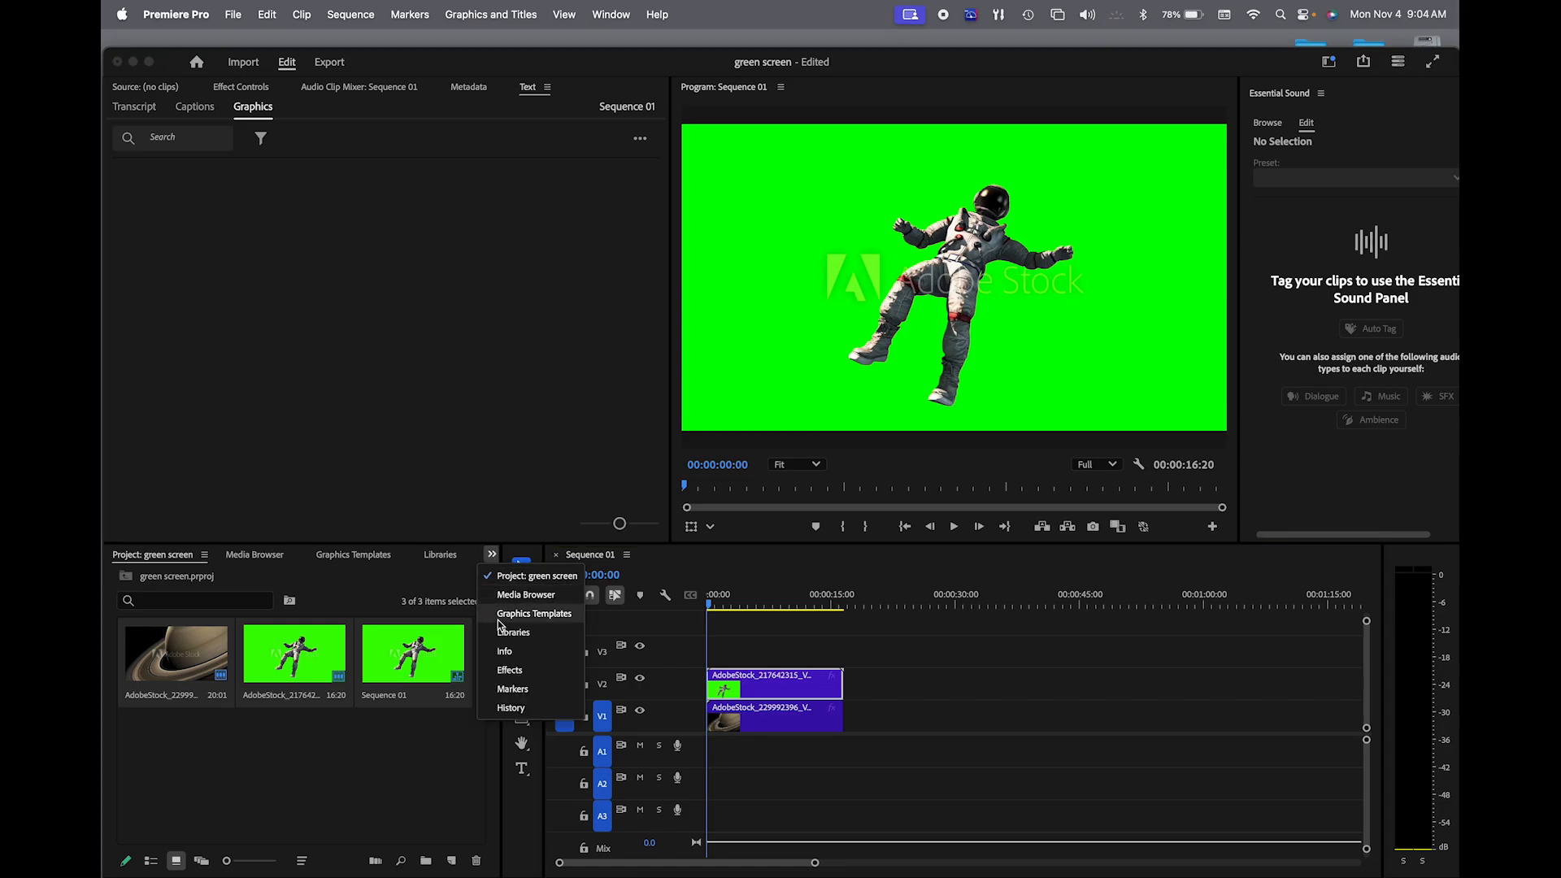
pyautogui.click(509, 671)
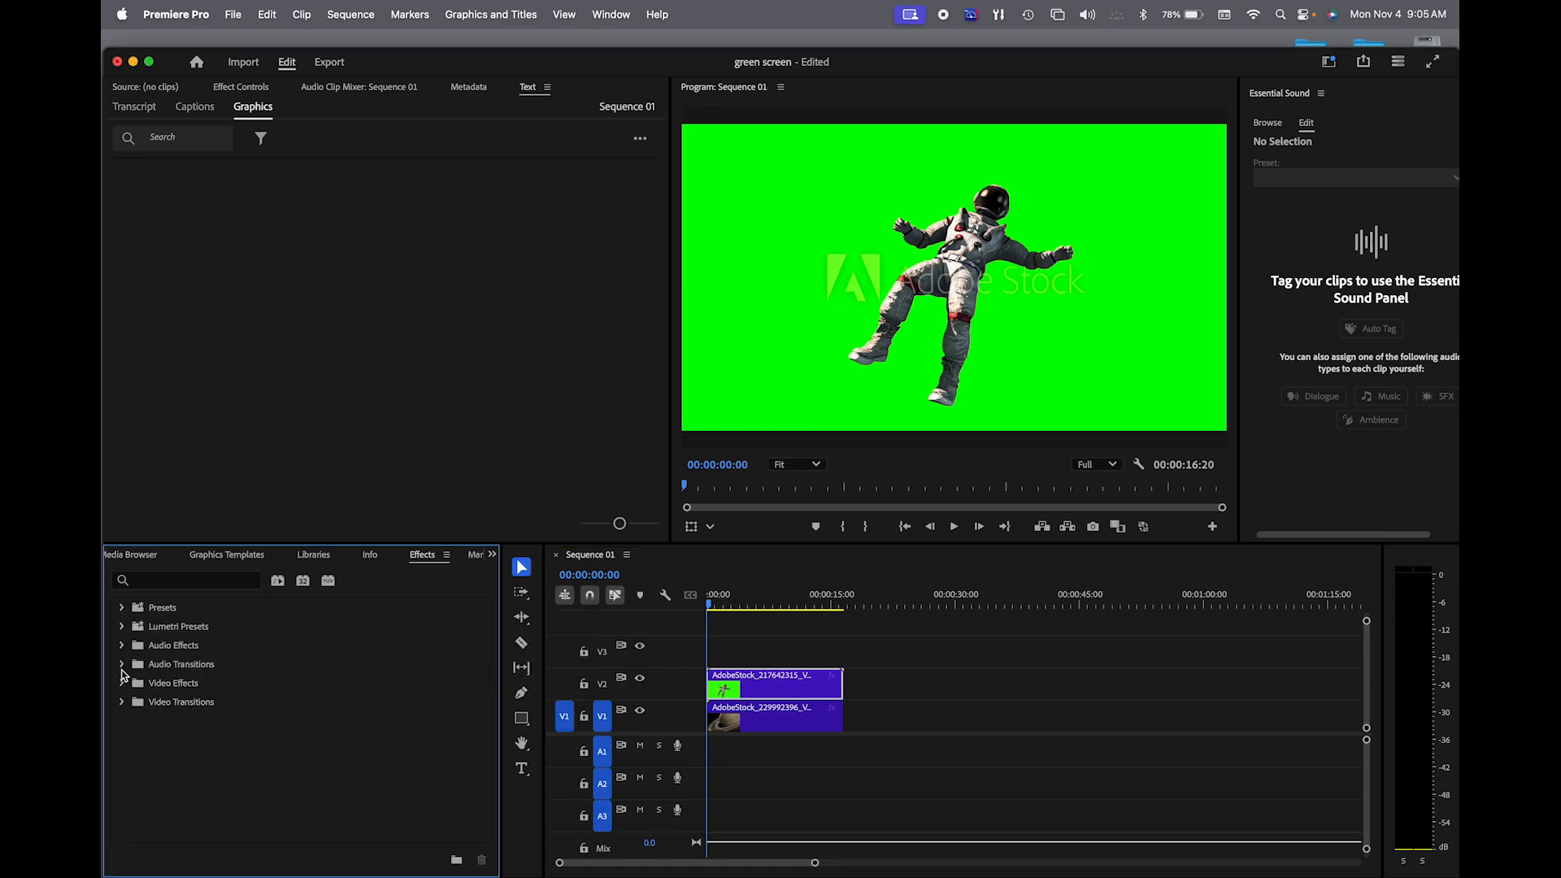
pyautogui.click(122, 682)
pyautogui.scroll(-3, 348, 731)
pyautogui.scroll(-2, 348, 732)
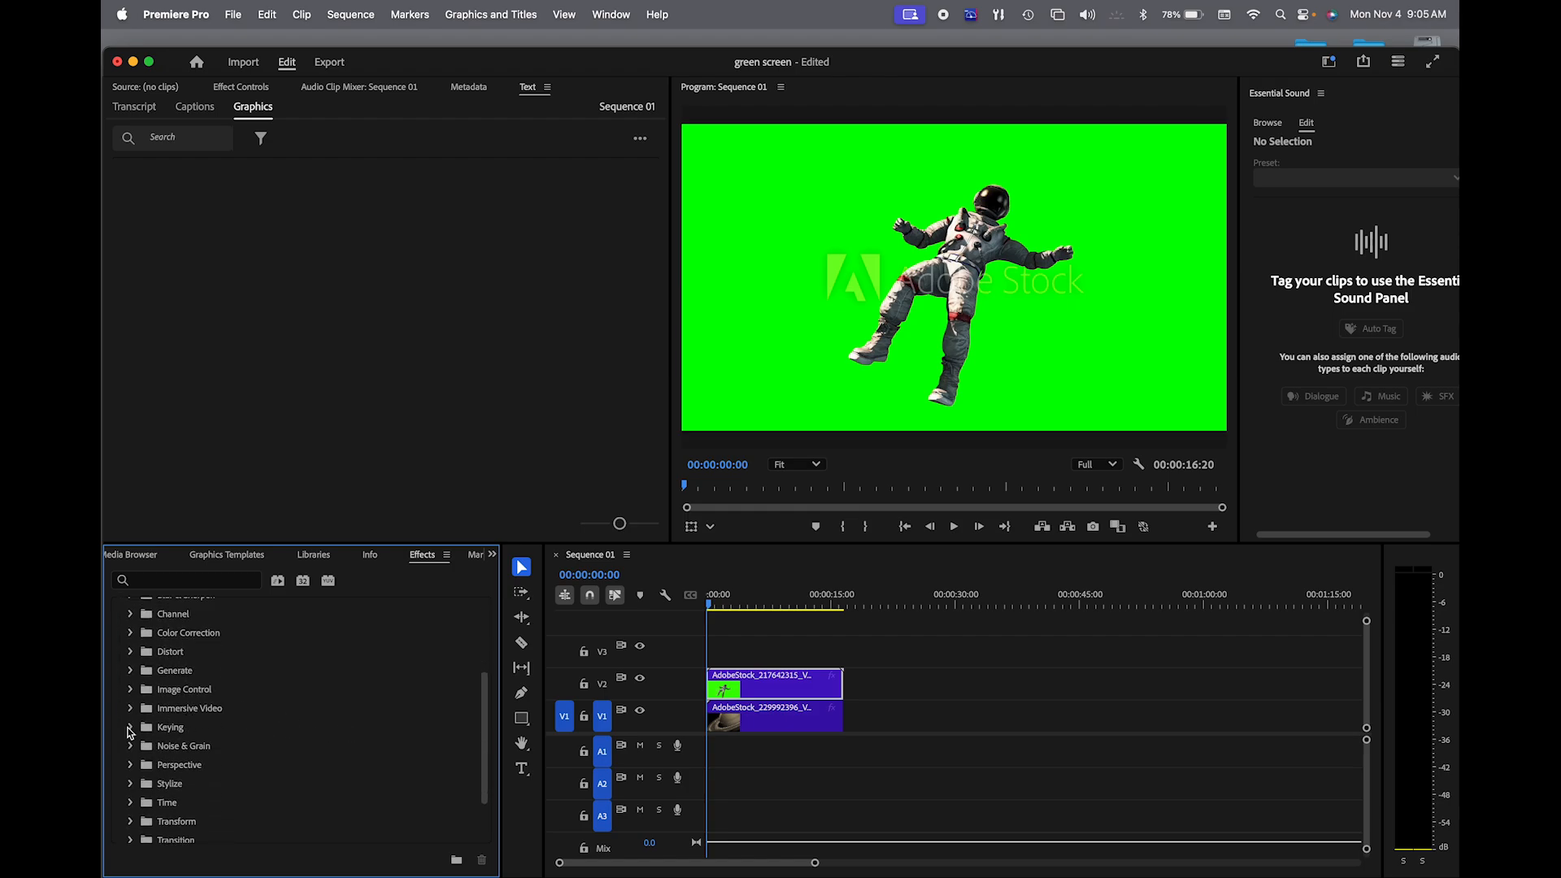
pyautogui.click(131, 727)
pyautogui.scroll(-1, 411, 702)
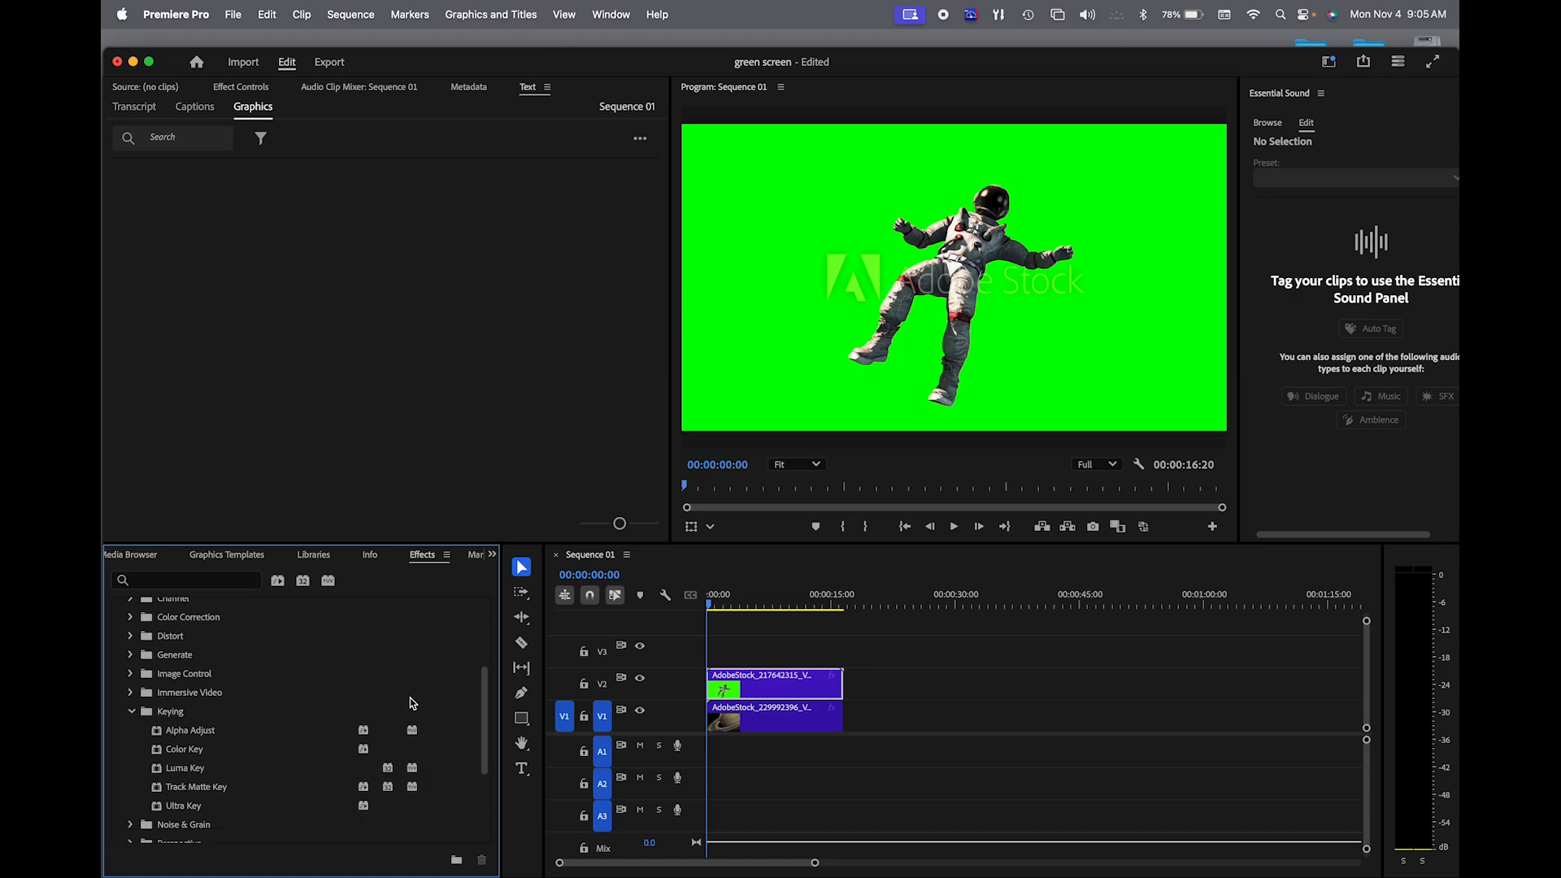
pyautogui.click(161, 796)
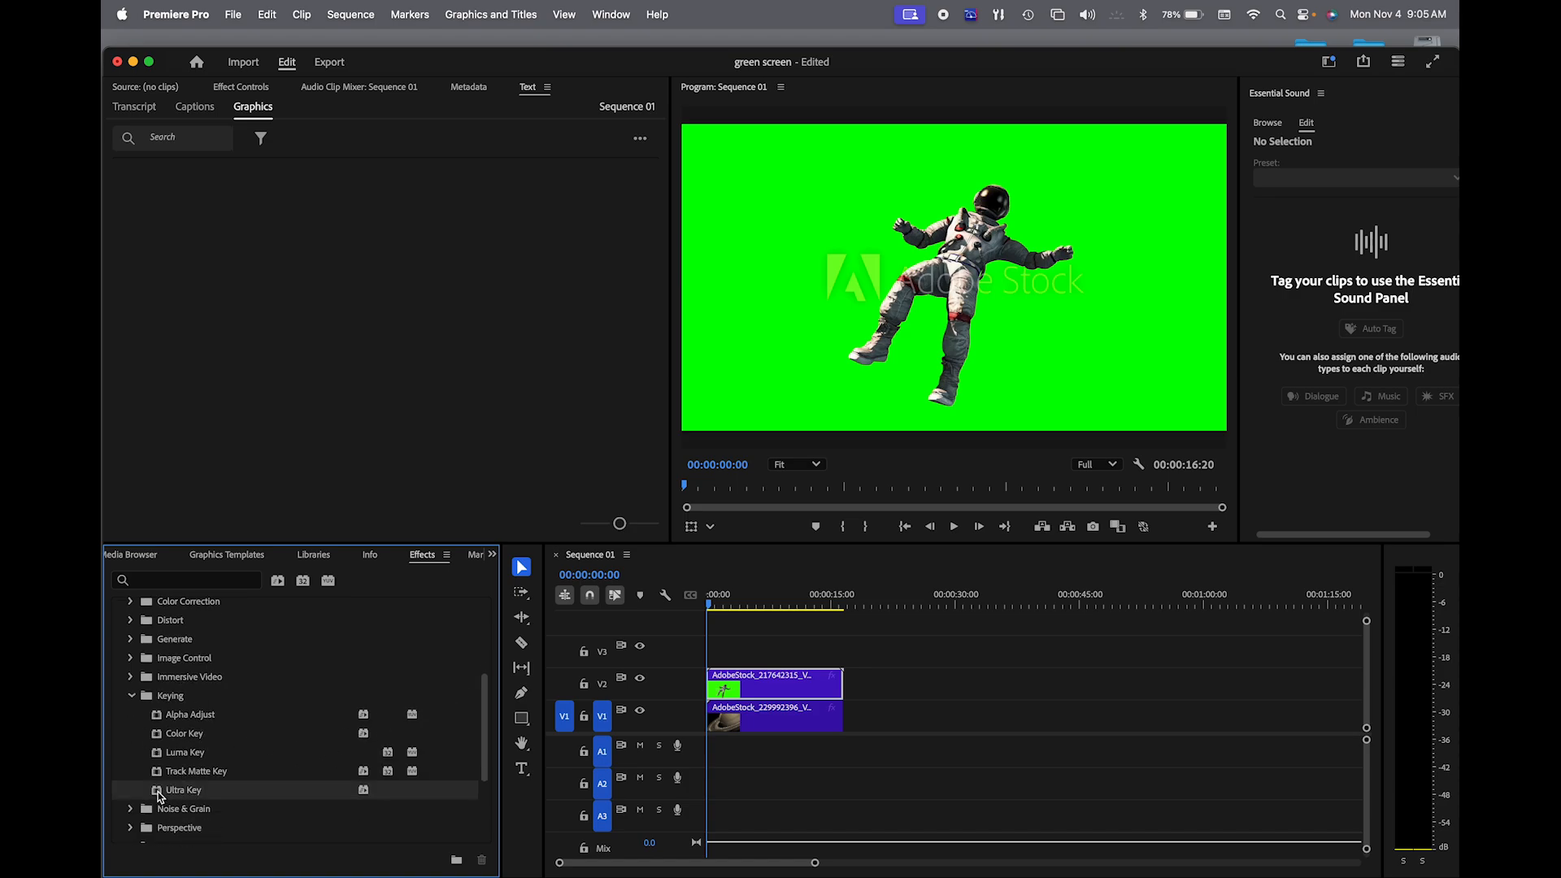
pyautogui.moveTo(160, 795); pyautogui.dragTo(773, 686)
# Sample the astronaut clip's green background as the Ultra Key colour, then play the composite through and return the playhead to the start.
pyautogui.doubleClick(768, 686)
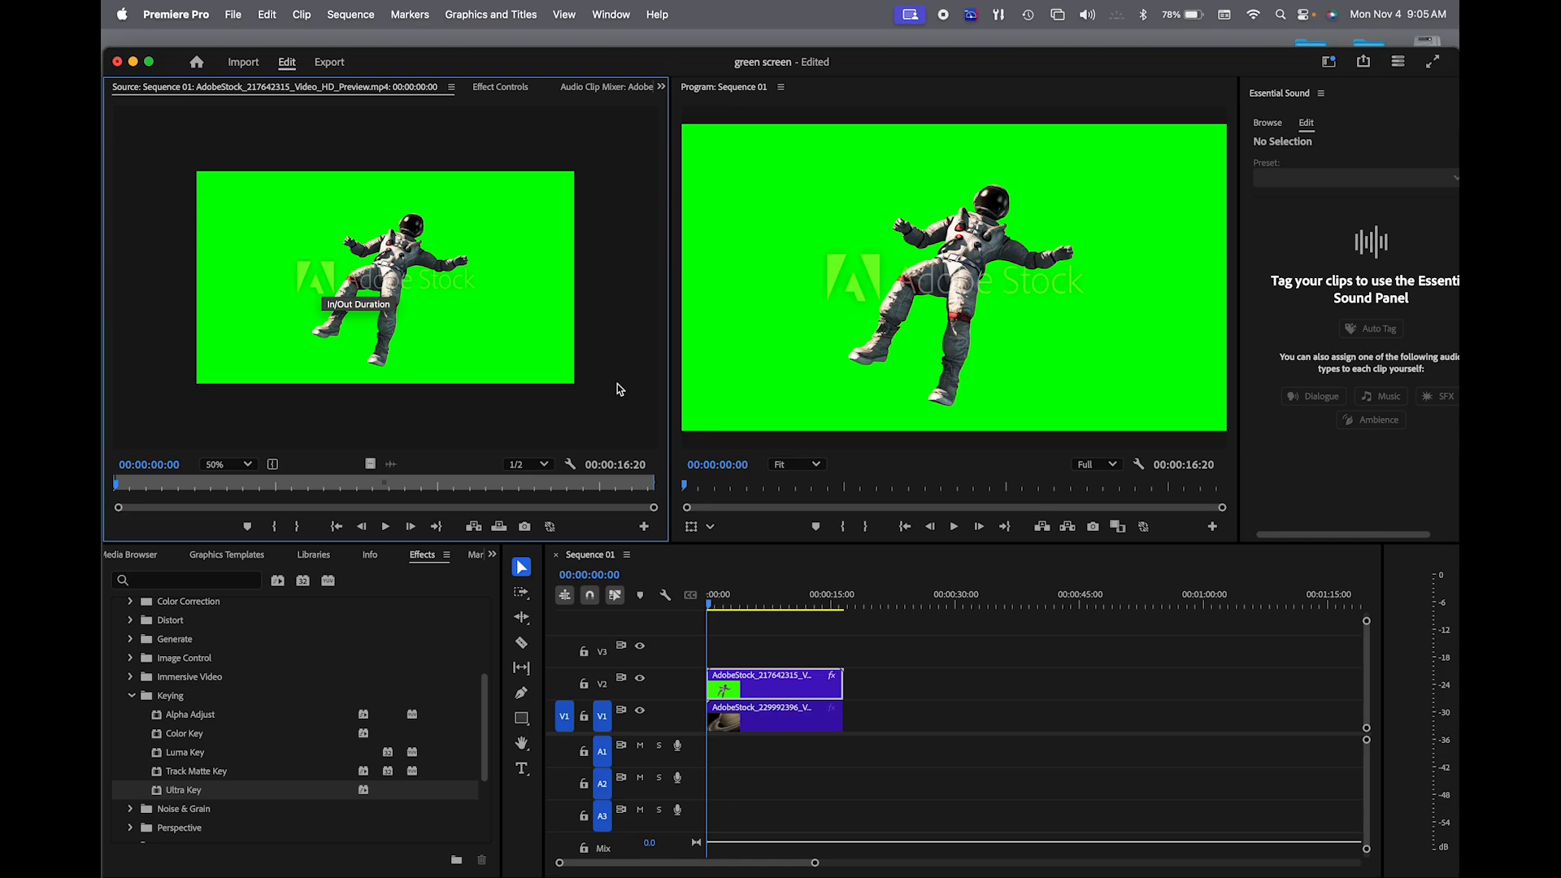
pyautogui.click(500, 89)
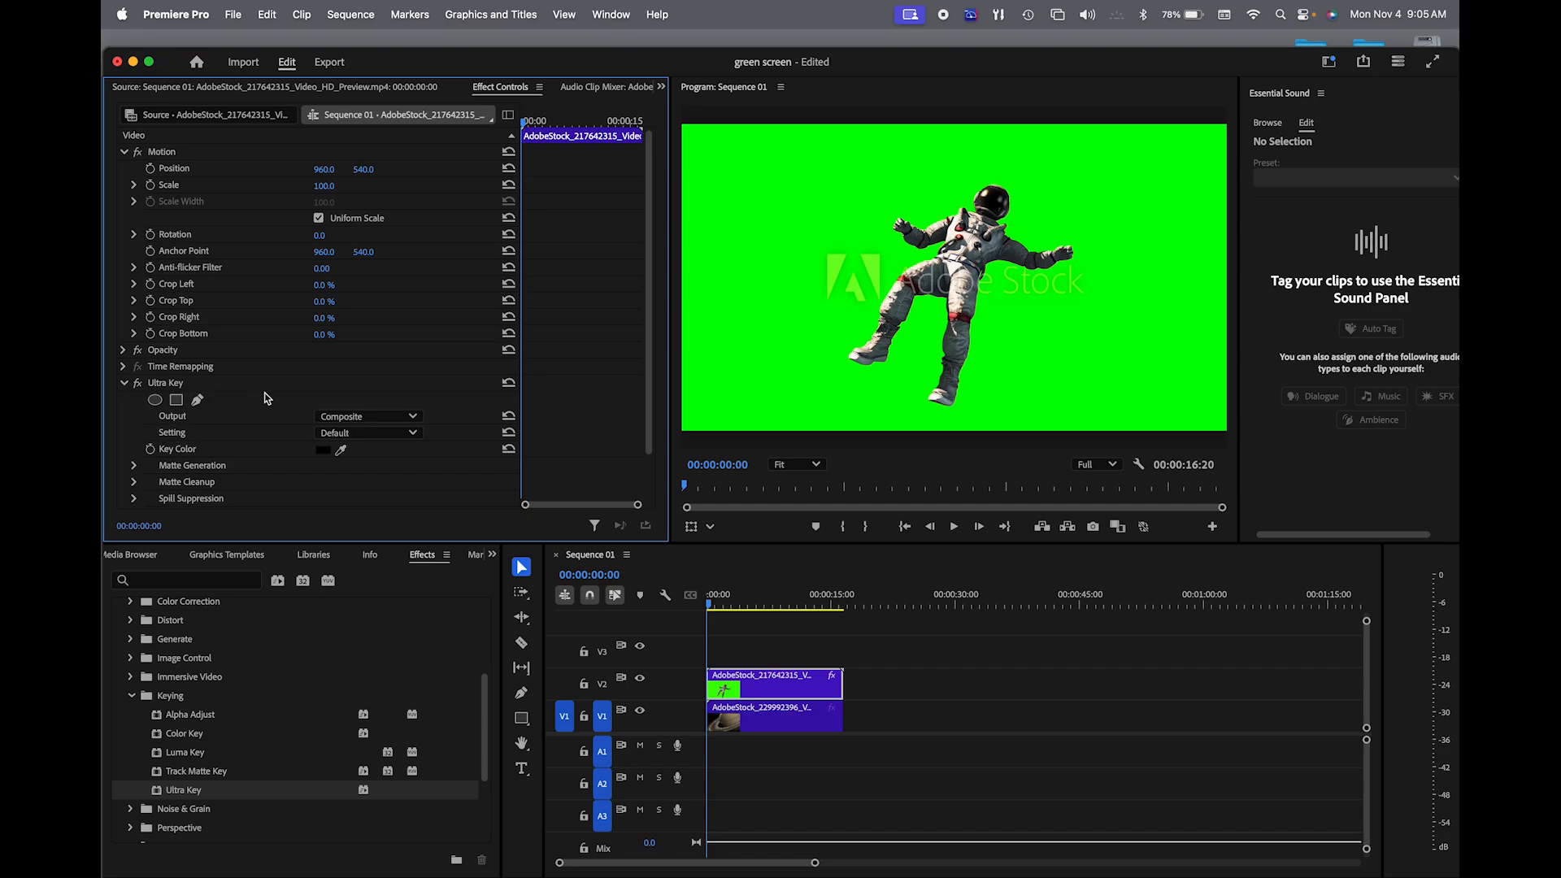
pyautogui.click(152, 451)
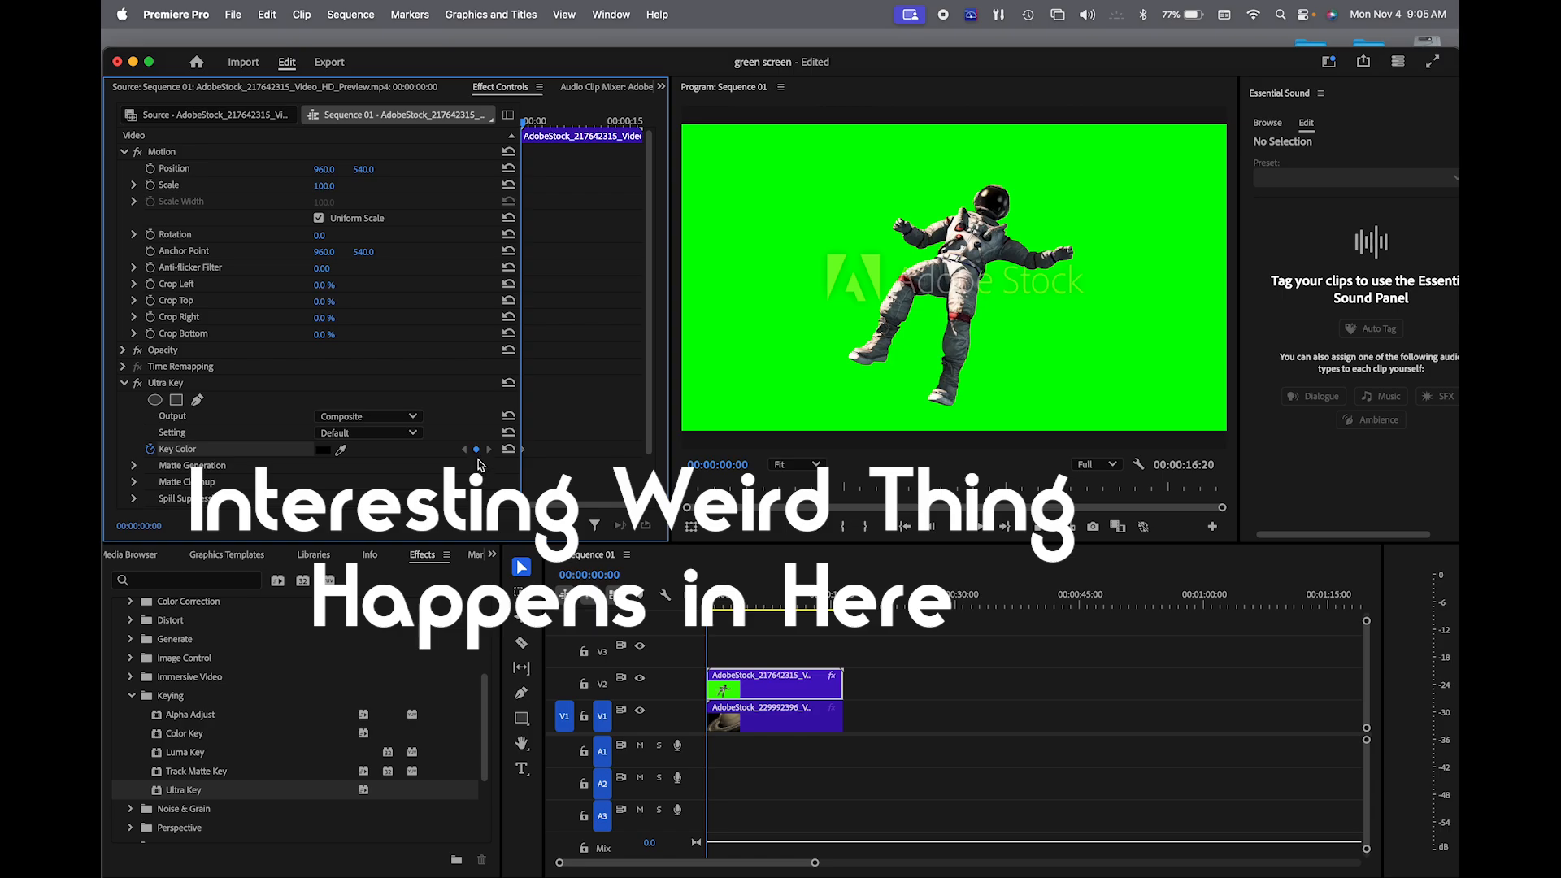
pyautogui.click(342, 452)
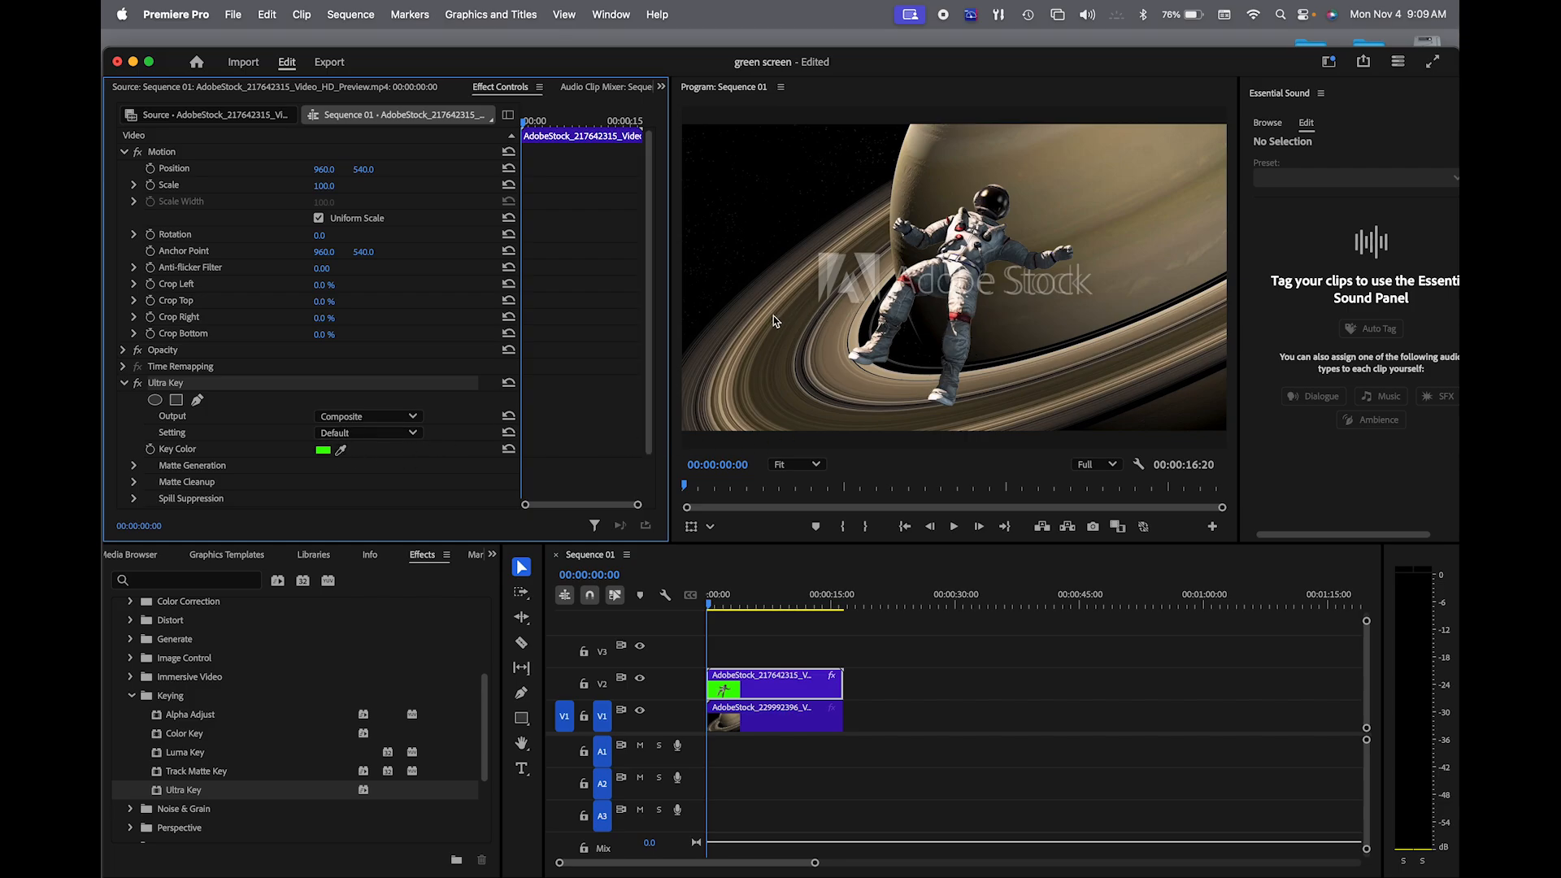
pyautogui.click(954, 528)
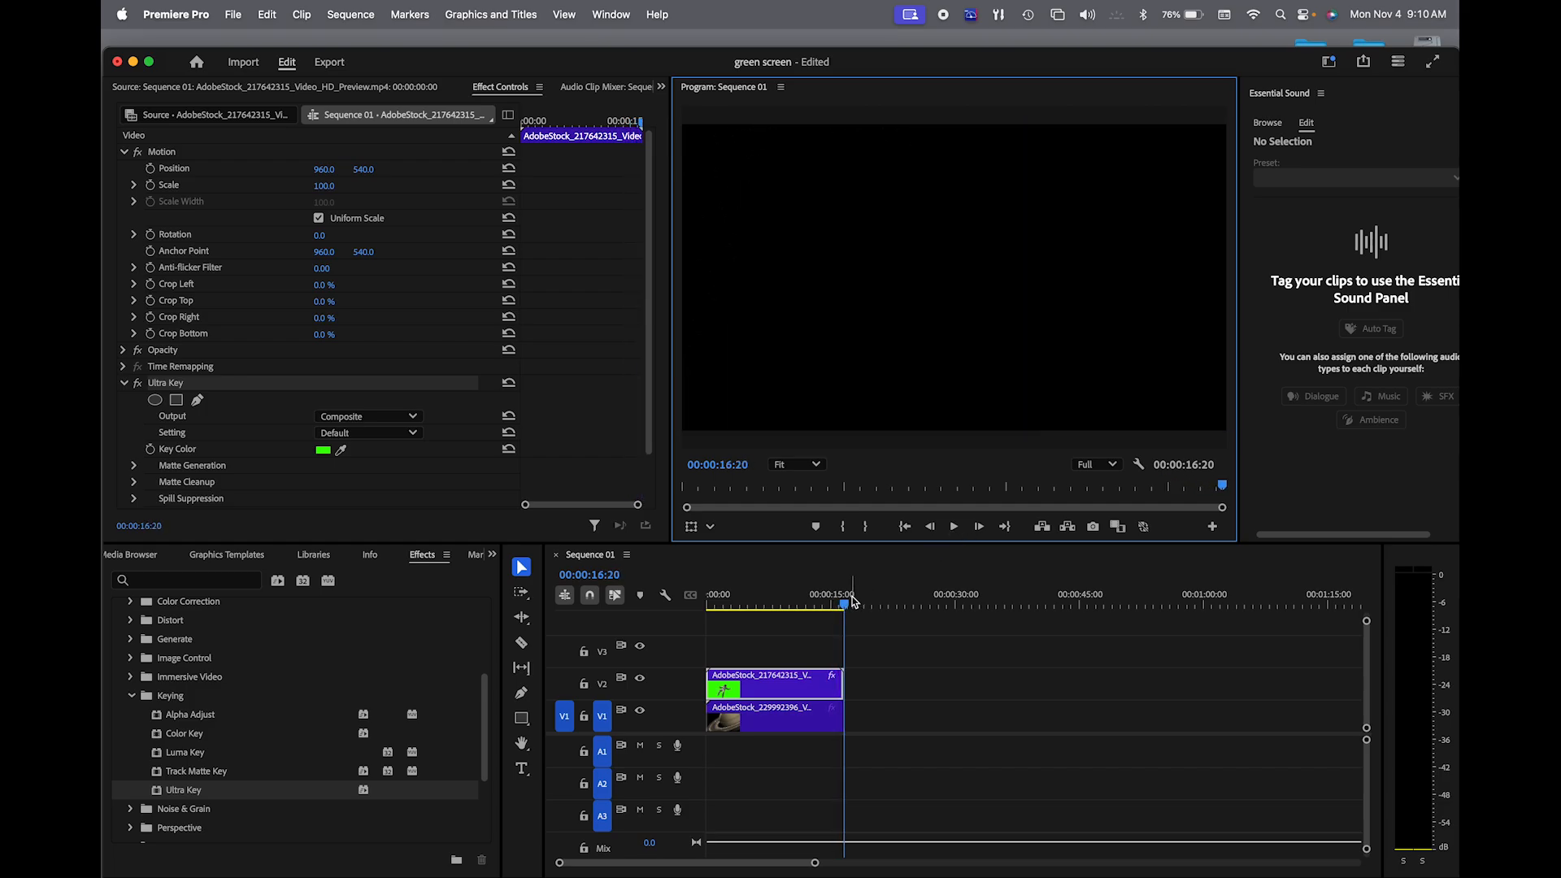
pyautogui.moveTo(846, 606); pyautogui.dragTo(708, 606)
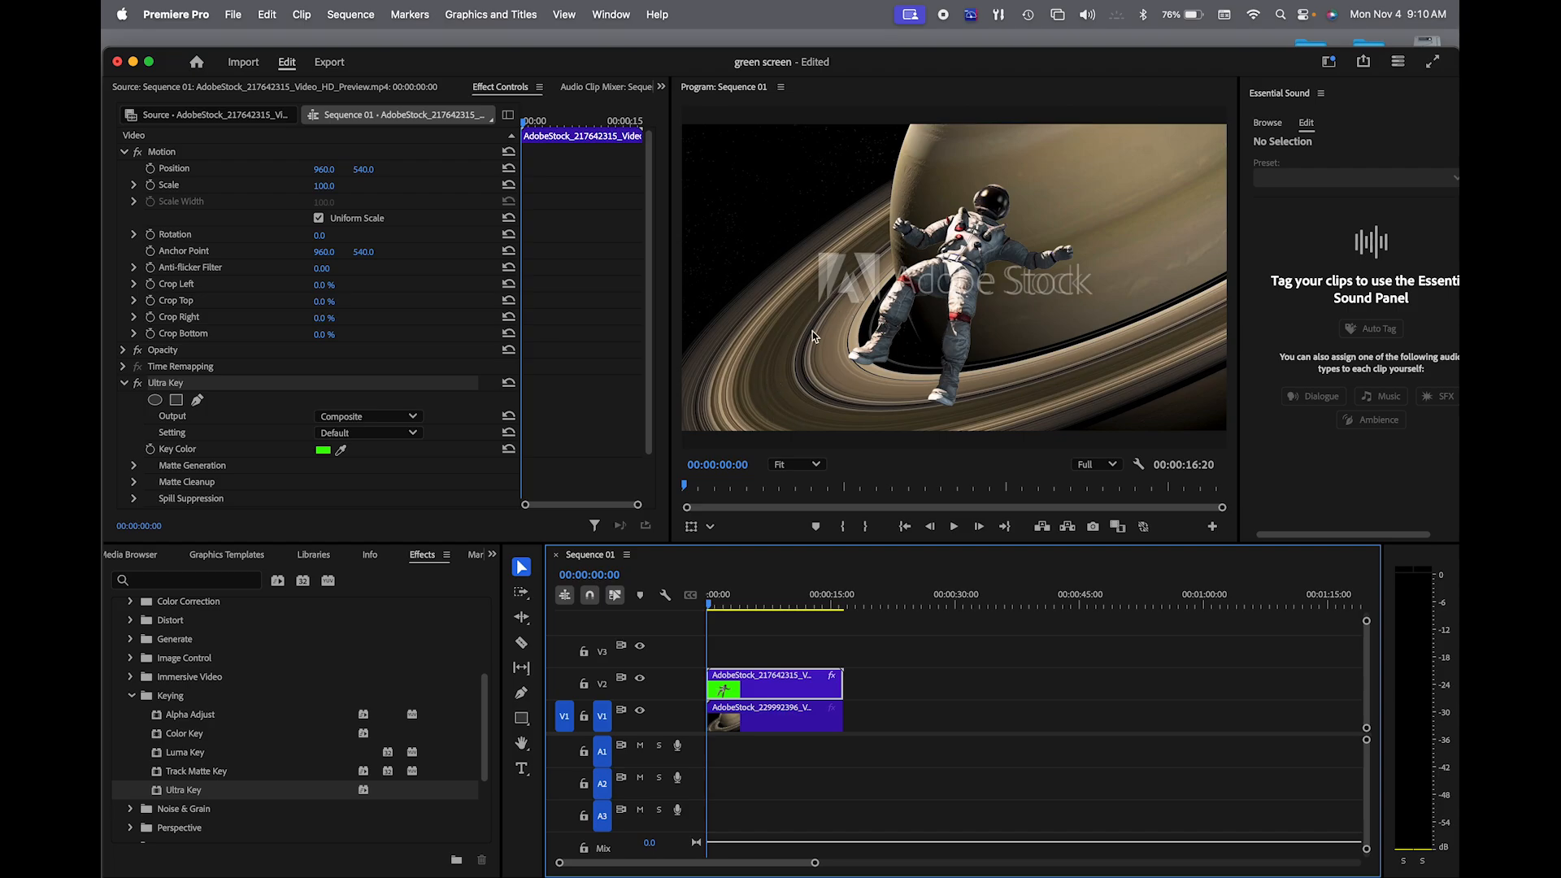
# Expand the Ultra Key's Matte Generation and Matte Cleanup settings to examine their parameters.
pyautogui.click(134, 466)
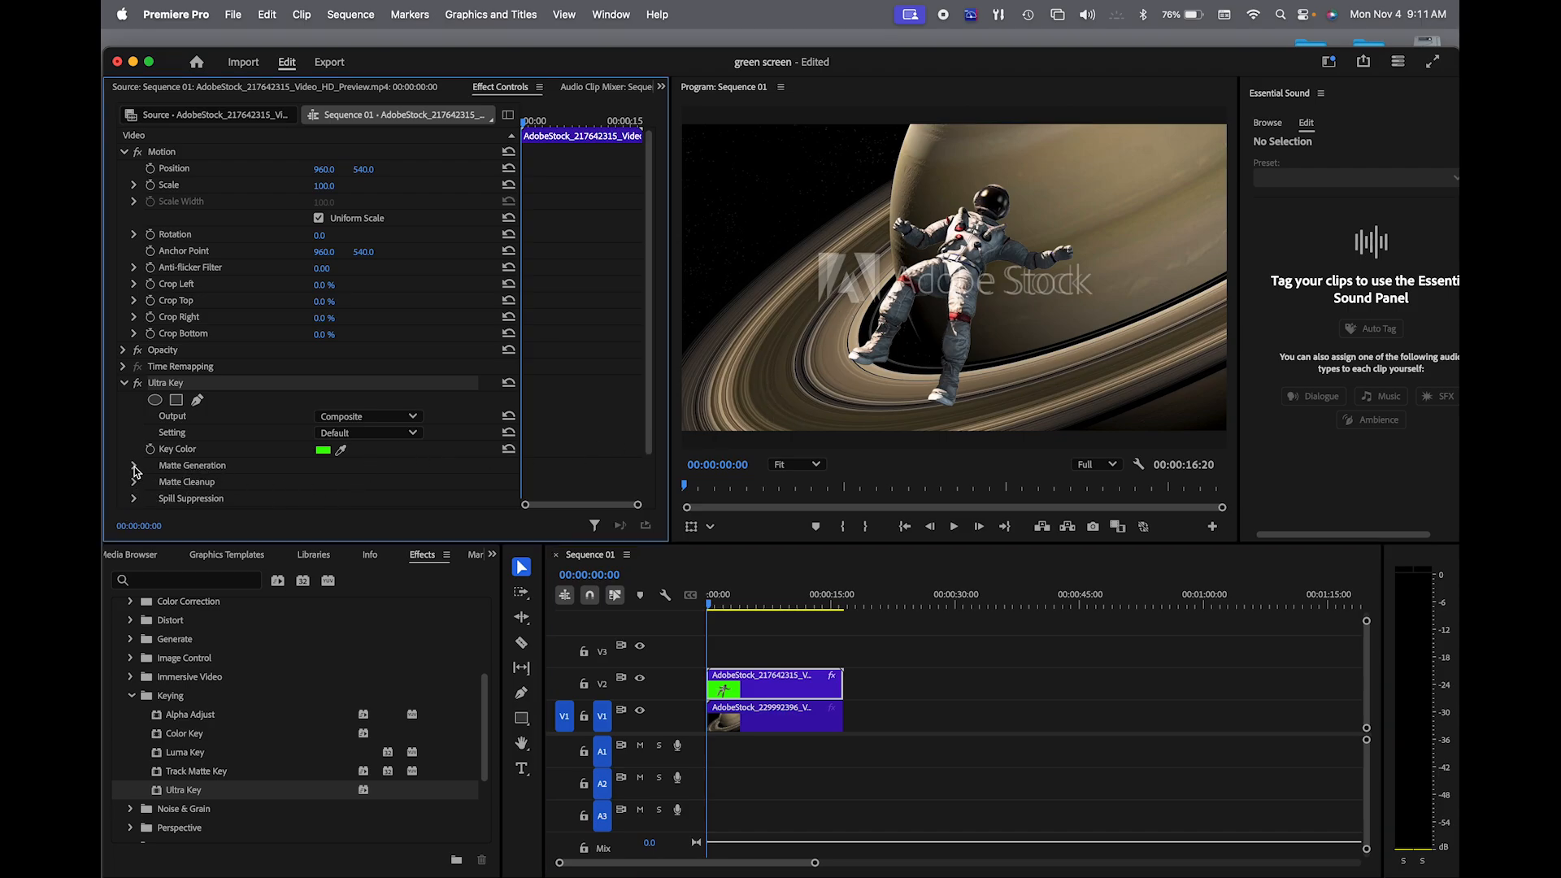
pyautogui.scroll(-5, 291, 420)
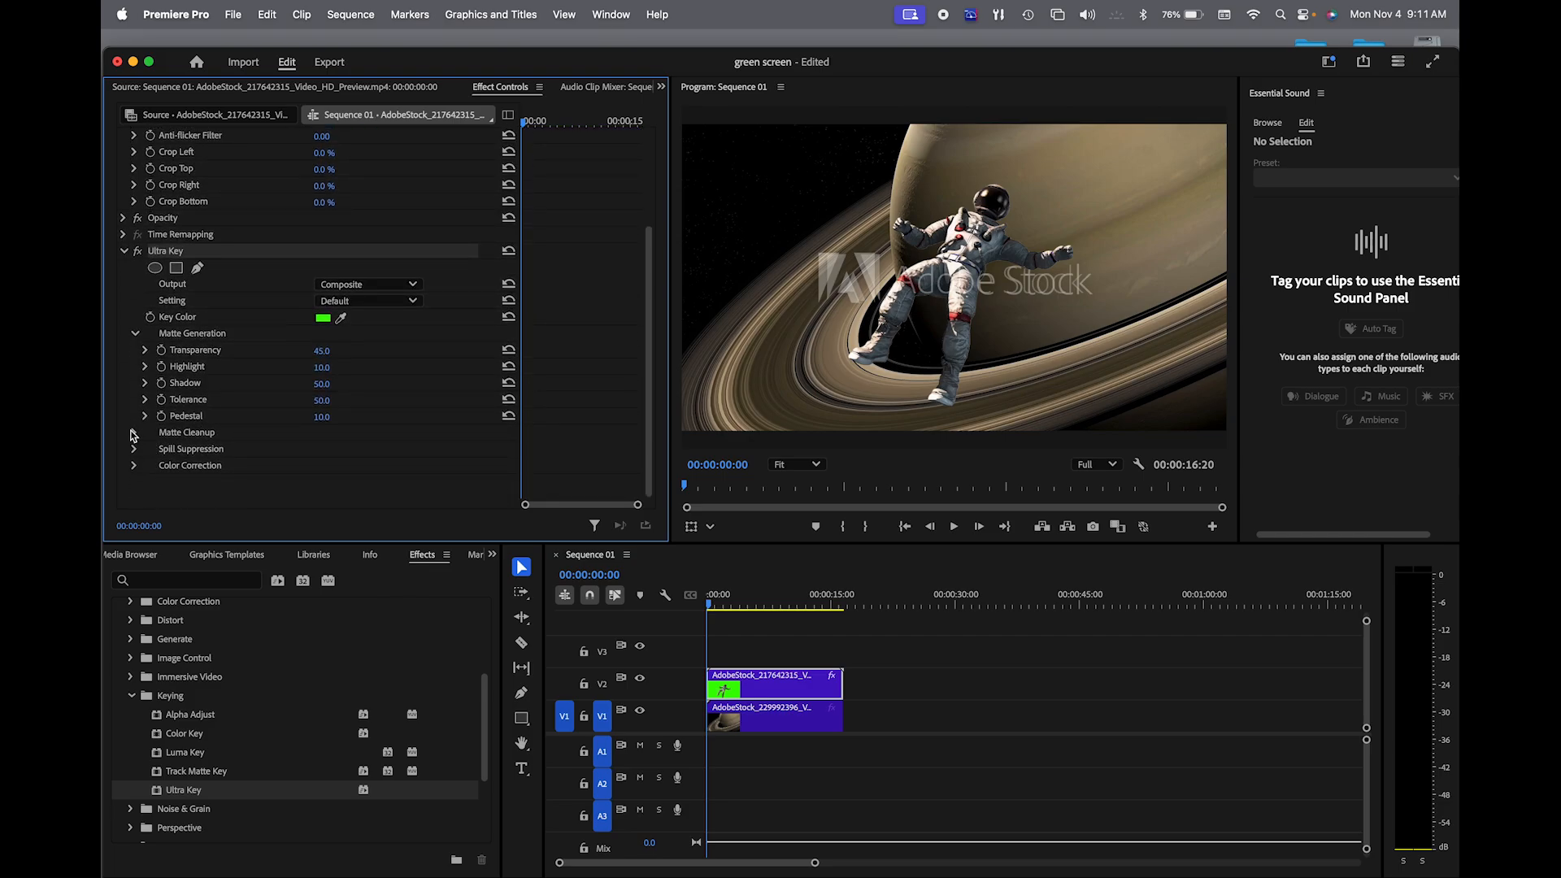
pyautogui.click(133, 434)
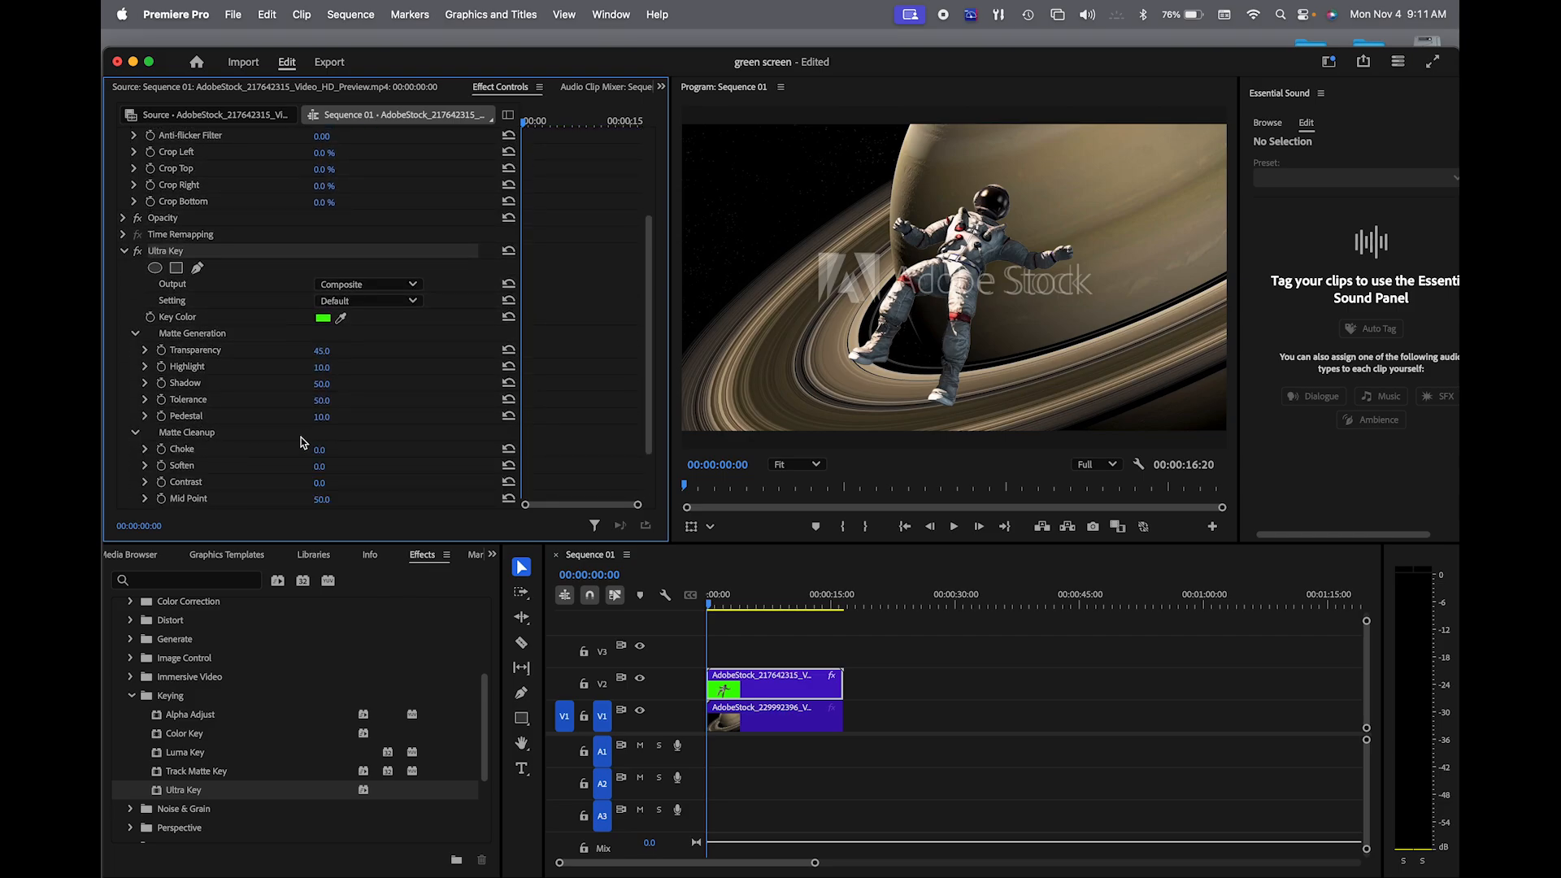
pyautogui.scroll(-2, 302, 443)
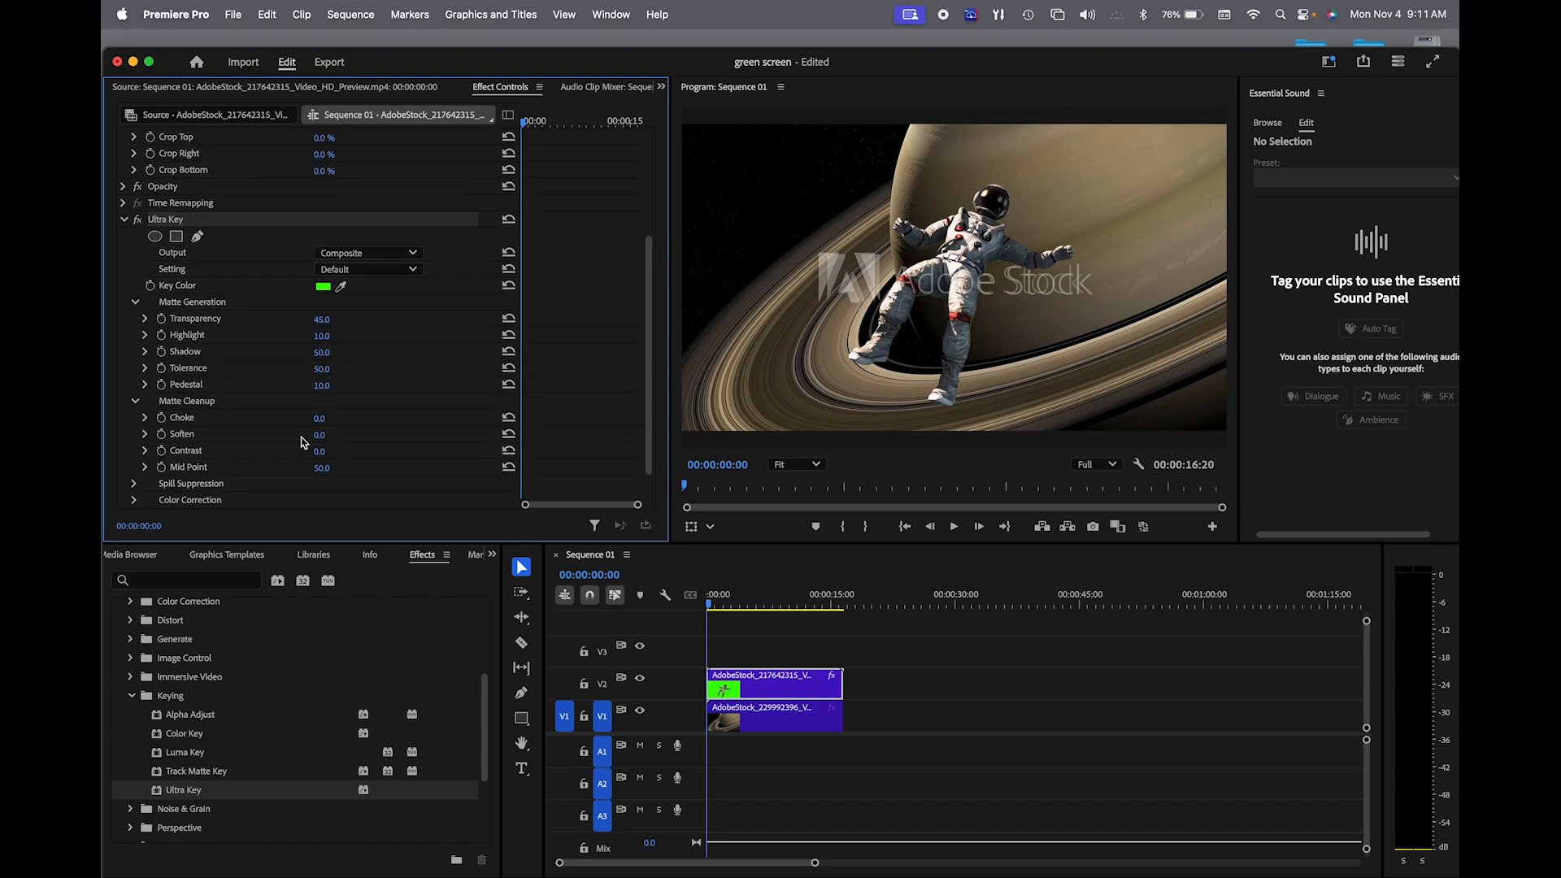